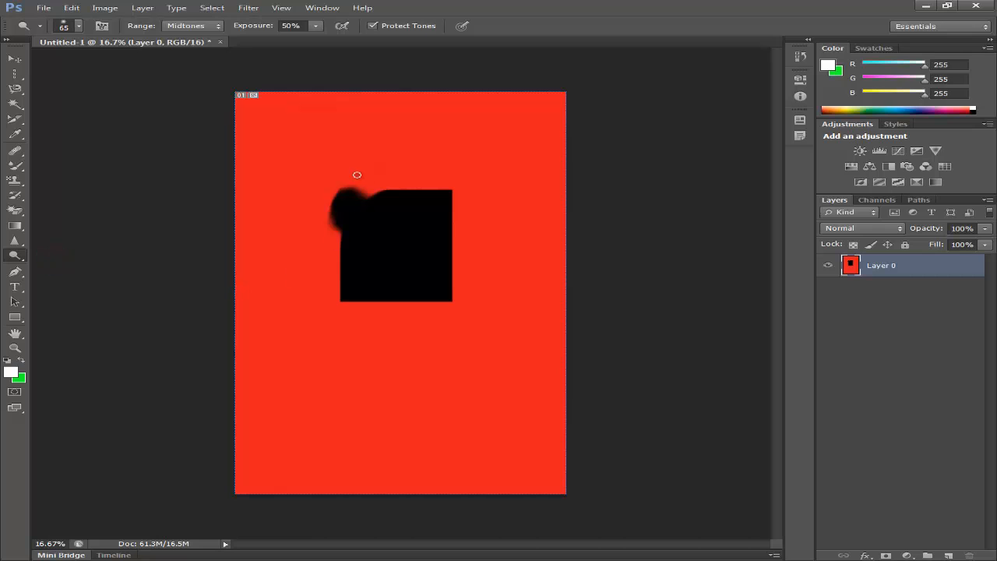
# Set the Dodge tool's brush size to 432 px and lighten the red area above the black square.
pyautogui.click(70, 28)
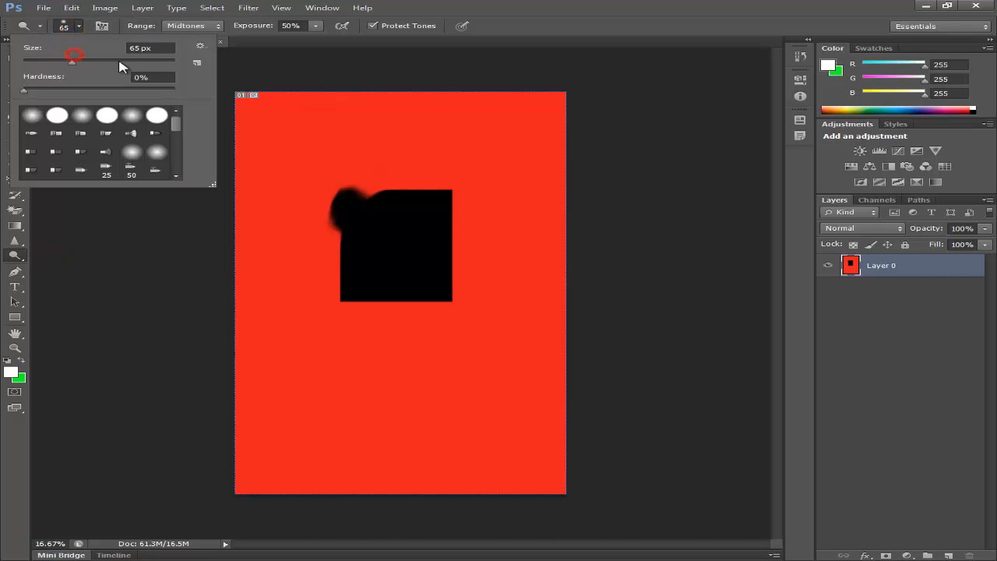
pyautogui.moveTo(72, 60); pyautogui.dragTo(119, 62)
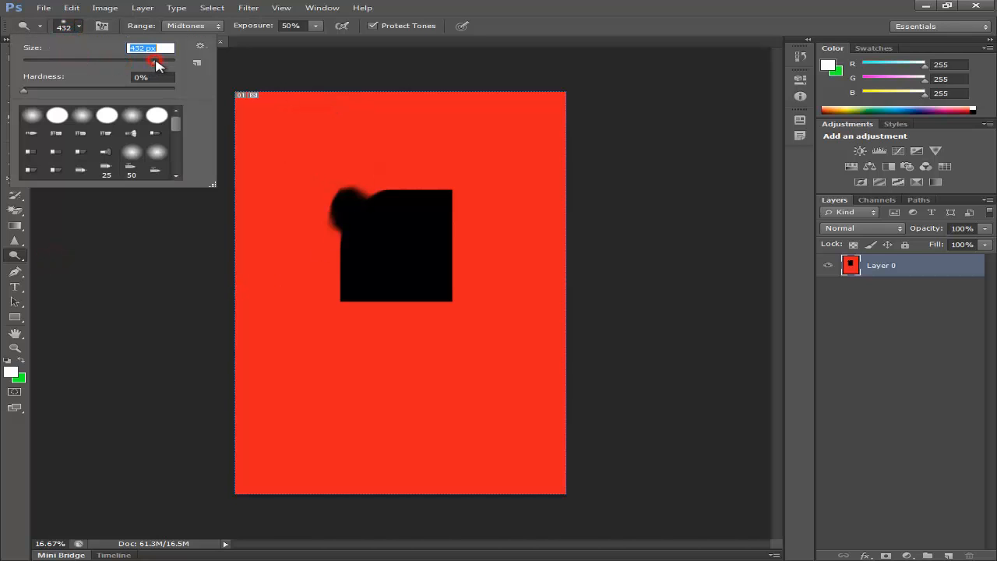
pyautogui.click(389, 137)
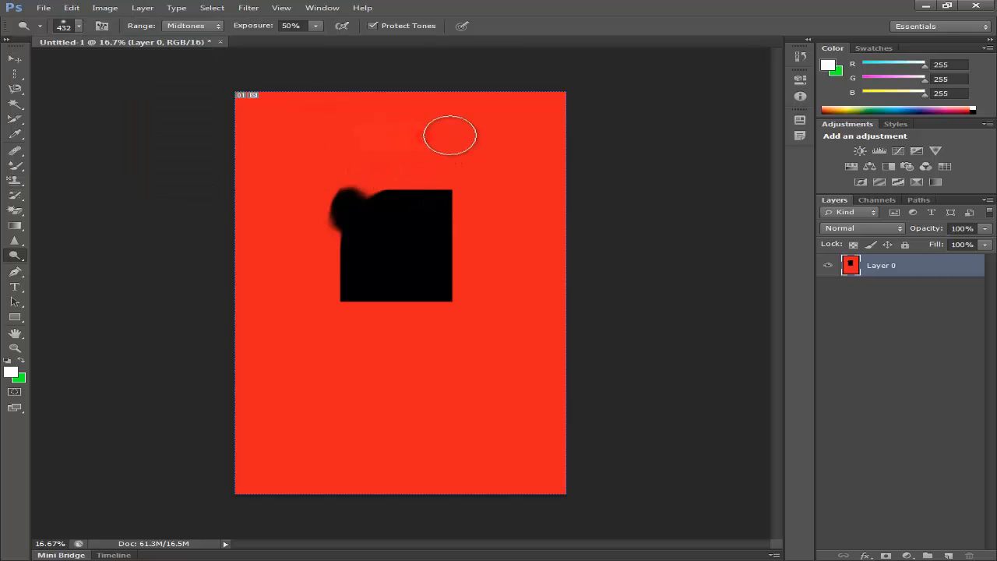
pyautogui.moveTo(450, 135)
pyautogui.mouseDown()
pyautogui.moveTo(507, 131)
pyautogui.moveTo(349, 127)
pyautogui.moveTo(534, 134)
pyautogui.moveTo(360, 130)
pyautogui.moveTo(466, 129)
pyautogui.moveTo(381, 122)
pyautogui.moveTo(452, 131)
pyautogui.moveTo(424, 122)
pyautogui.moveTo(474, 119)
pyautogui.mouseUp()
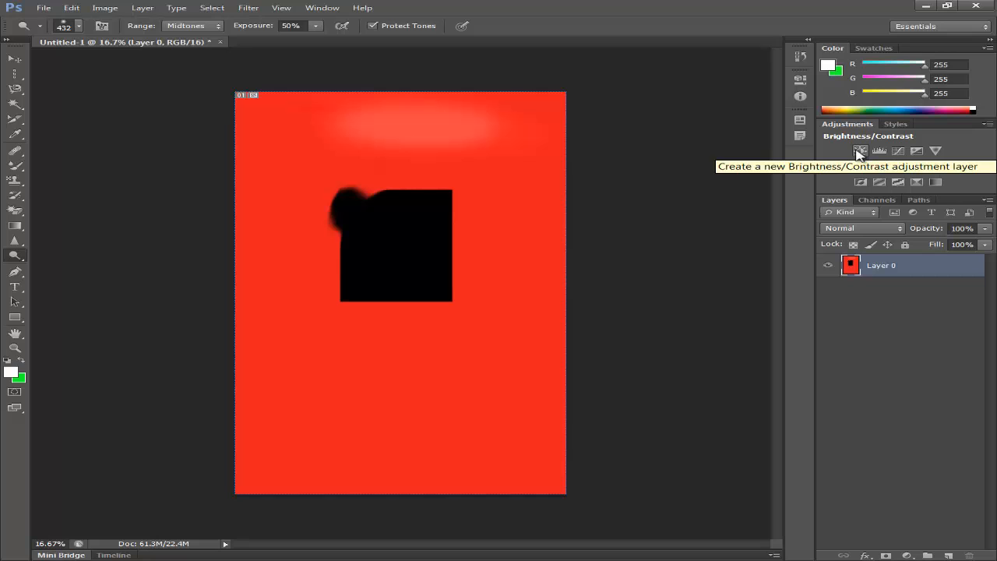
pyautogui.moveTo(364, 116)
pyautogui.mouseDown()
pyautogui.moveTo(467, 142)
pyautogui.moveTo(402, 136)
pyautogui.moveTo(496, 141)
pyautogui.moveTo(365, 126)
pyautogui.moveTo(477, 129)
pyautogui.moveTo(363, 129)
pyautogui.moveTo(425, 116)
pyautogui.moveTo(353, 101)
pyautogui.moveTo(353, 115)
pyautogui.moveTo(456, 114)
pyautogui.moveTo(450, 124)
pyautogui.moveTo(323, 128)
pyautogui.moveTo(388, 118)
pyautogui.mouseUp()
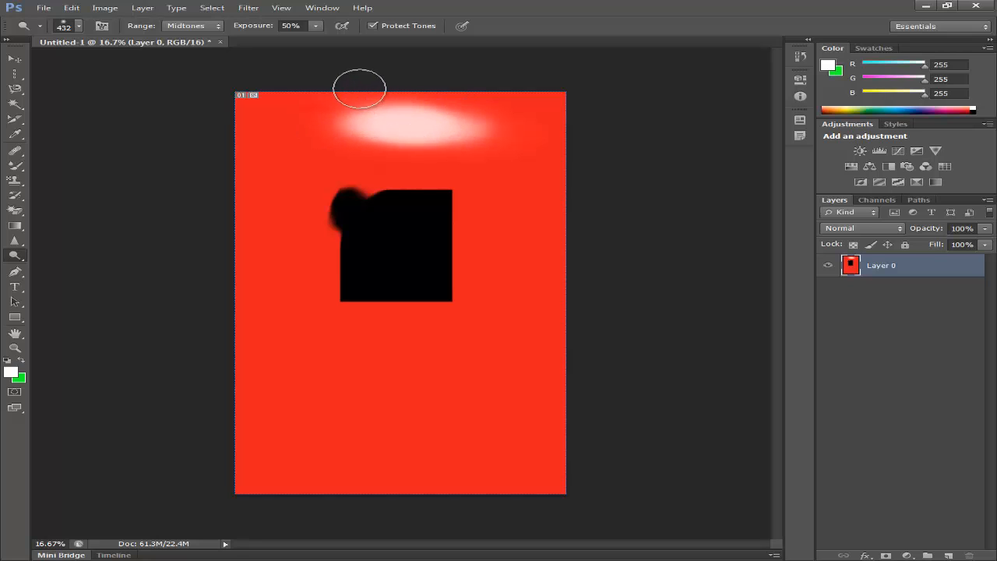
# Revert the image to the last Sharpen Tool history state, removing the dodge strokes.
pyautogui.click(799, 55)
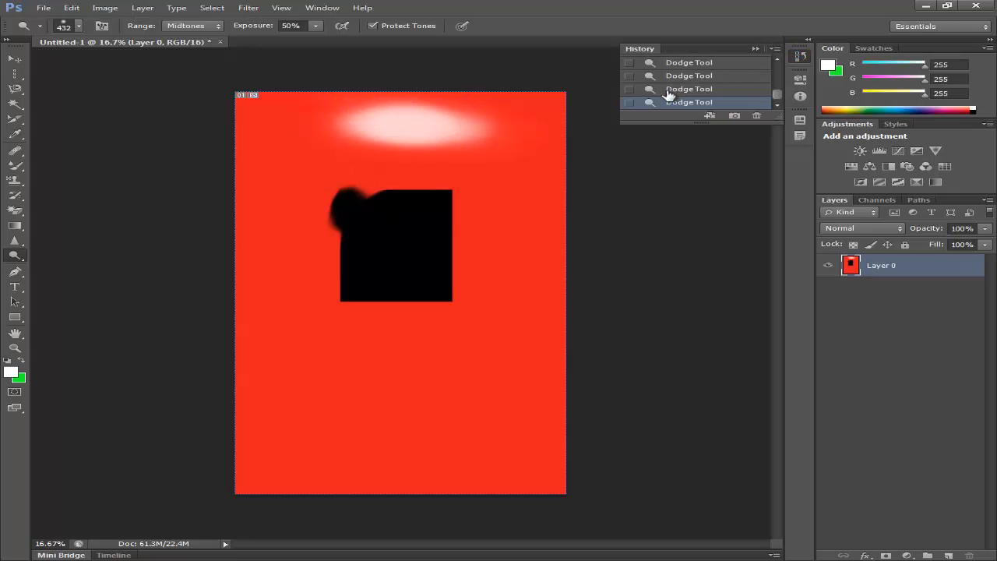
pyautogui.moveTo(779, 94); pyautogui.dragTo(781, 84)
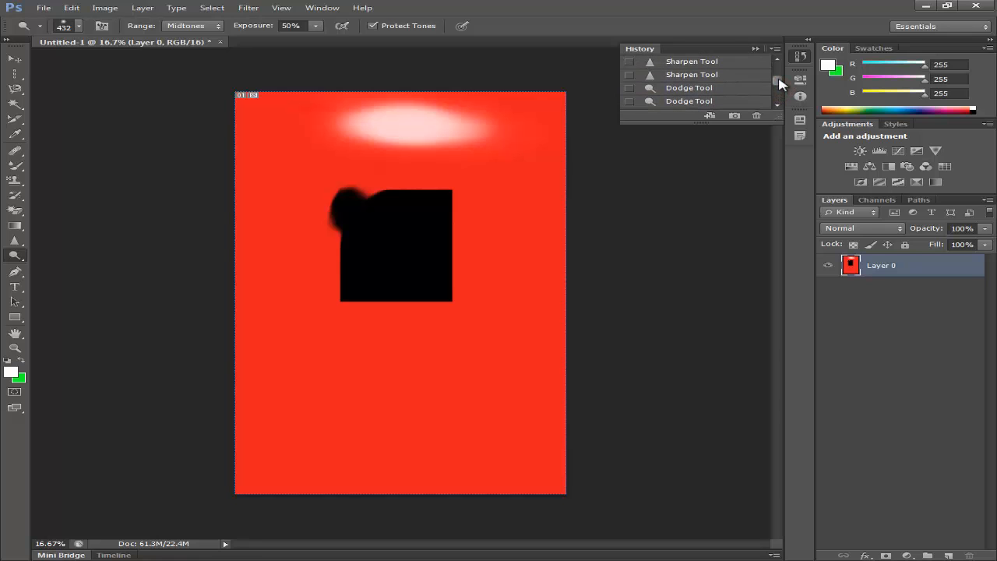
pyautogui.click(672, 75)
pyautogui.click(801, 55)
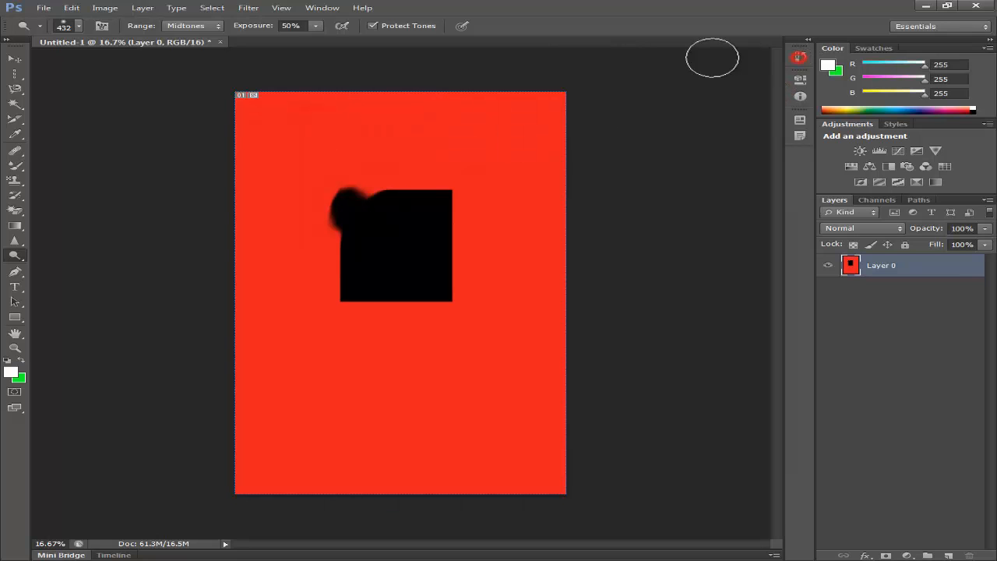
# Desaturate the red area beside the black square's right edge using the Sponge tool with a 473 px brush.
pyautogui.rightClick(12, 260)
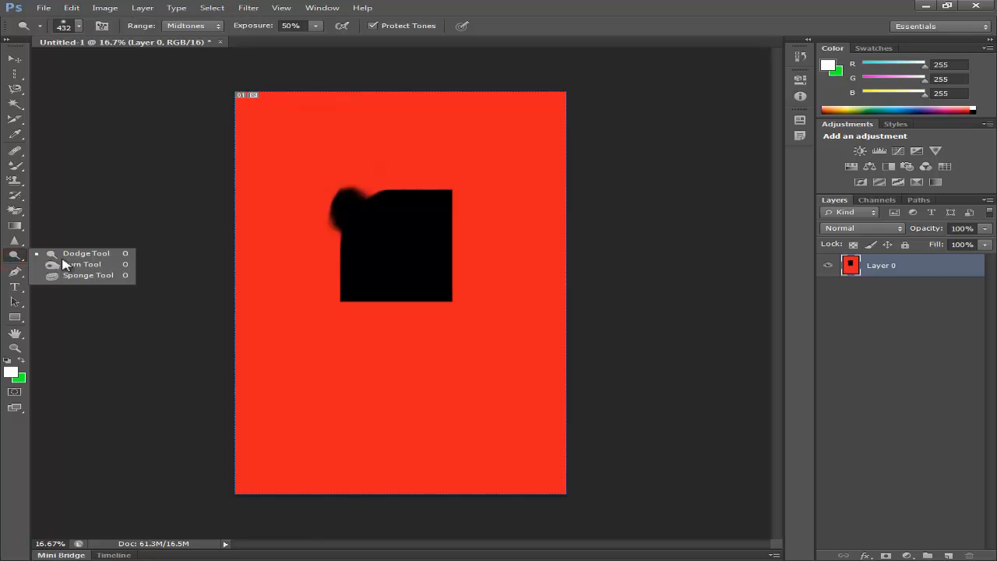
pyautogui.click(89, 275)
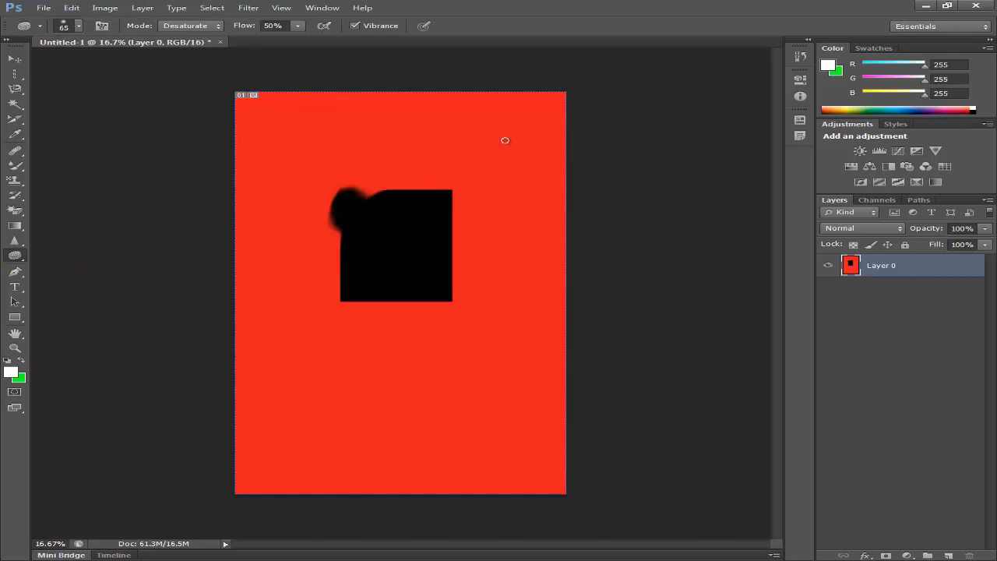
pyautogui.click(85, 32)
pyautogui.moveTo(84, 59); pyautogui.dragTo(117, 70)
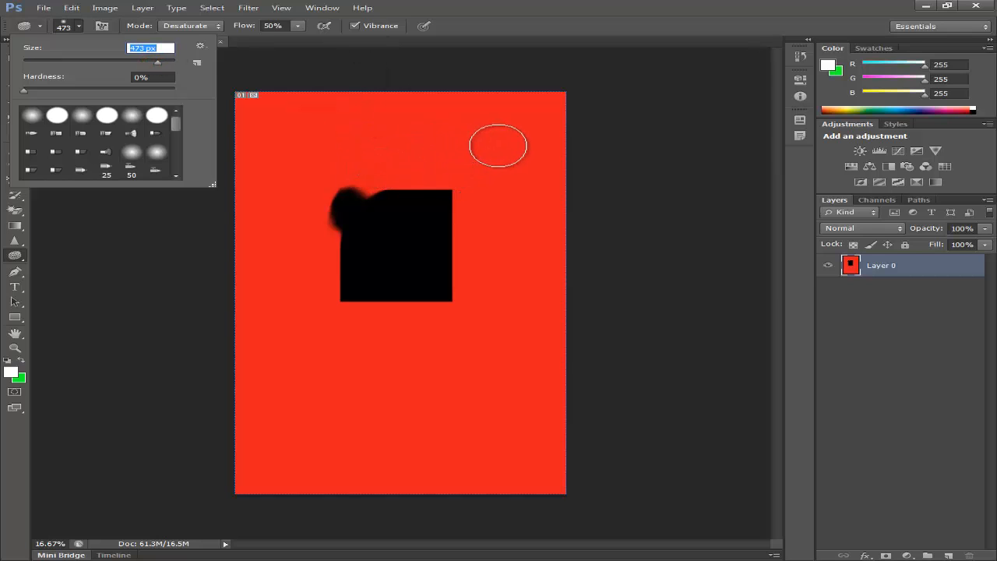
pyautogui.moveTo(499, 146)
pyautogui.mouseDown()
pyautogui.moveTo(500, 173)
pyautogui.moveTo(464, 189)
pyautogui.moveTo(475, 242)
pyautogui.moveTo(491, 237)
pyautogui.moveTo(476, 189)
pyautogui.moveTo(475, 244)
pyautogui.moveTo(506, 259)
pyautogui.moveTo(480, 153)
pyautogui.moveTo(500, 253)
pyautogui.moveTo(490, 150)
pyautogui.moveTo(490, 268)
pyautogui.moveTo(484, 174)
pyautogui.moveTo(498, 231)
pyautogui.moveTo(485, 195)
pyautogui.mouseUp()
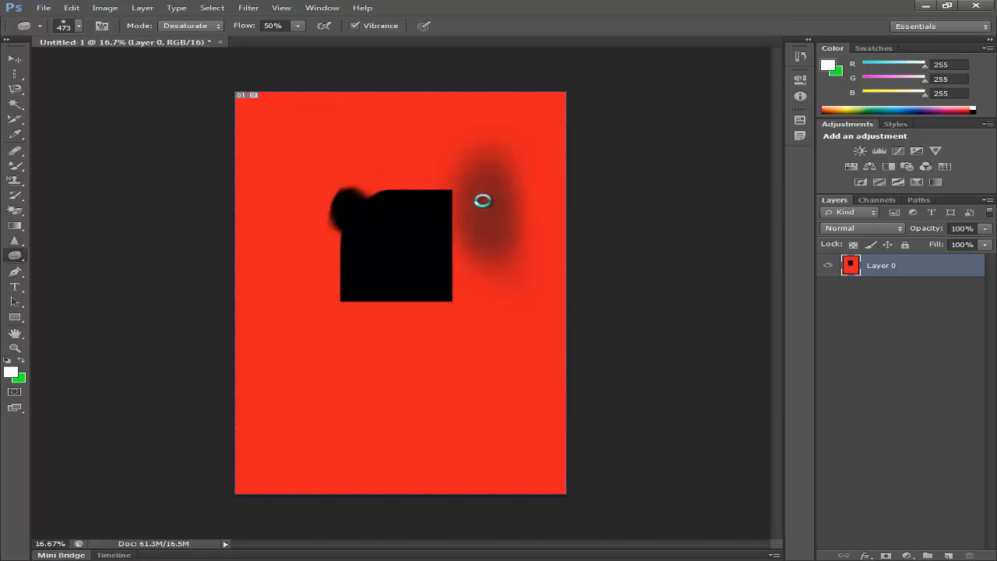
pyautogui.click(21, 256)
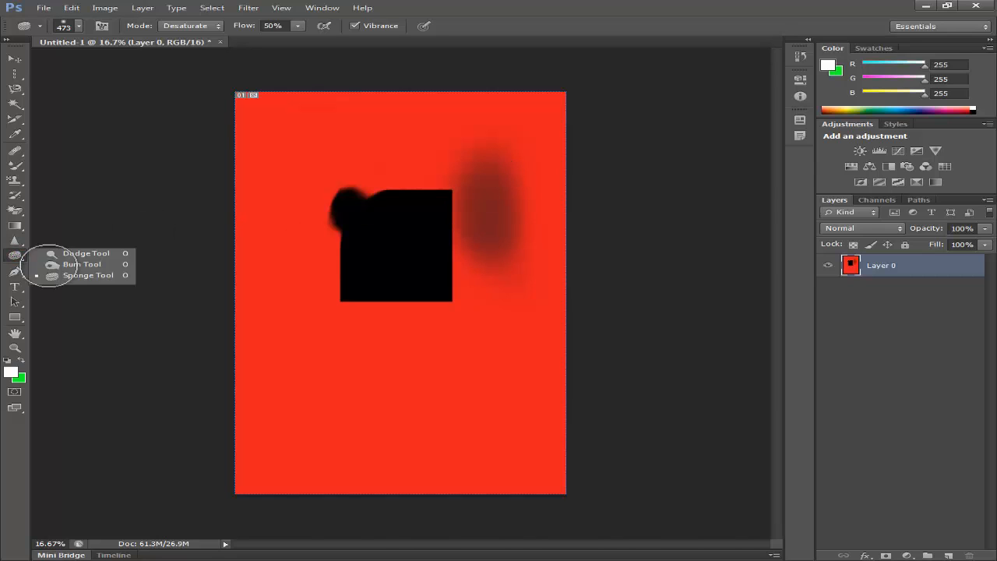
pyautogui.click(78, 29)
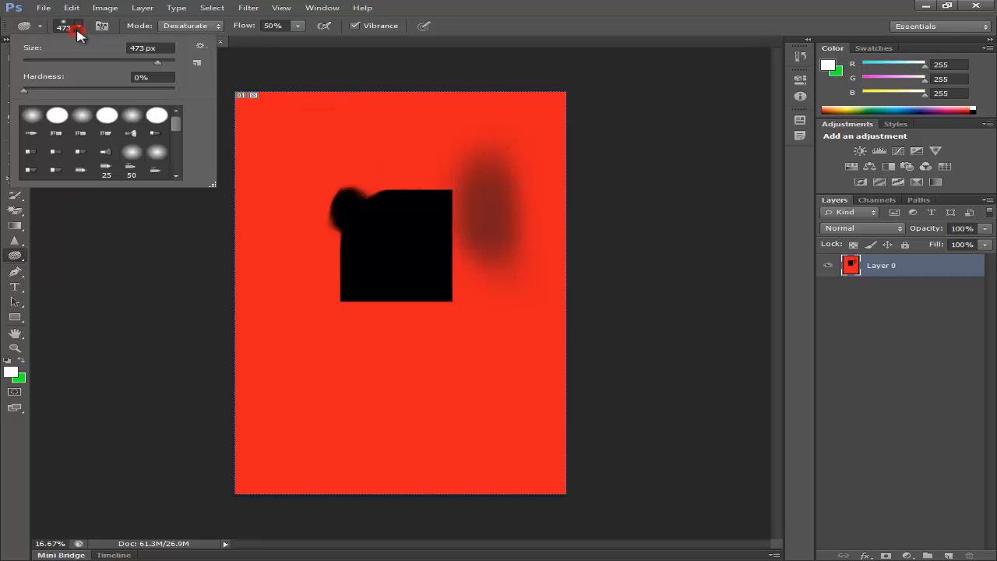
pyautogui.moveTo(464, 2); pyautogui.dragTo(477, 20)
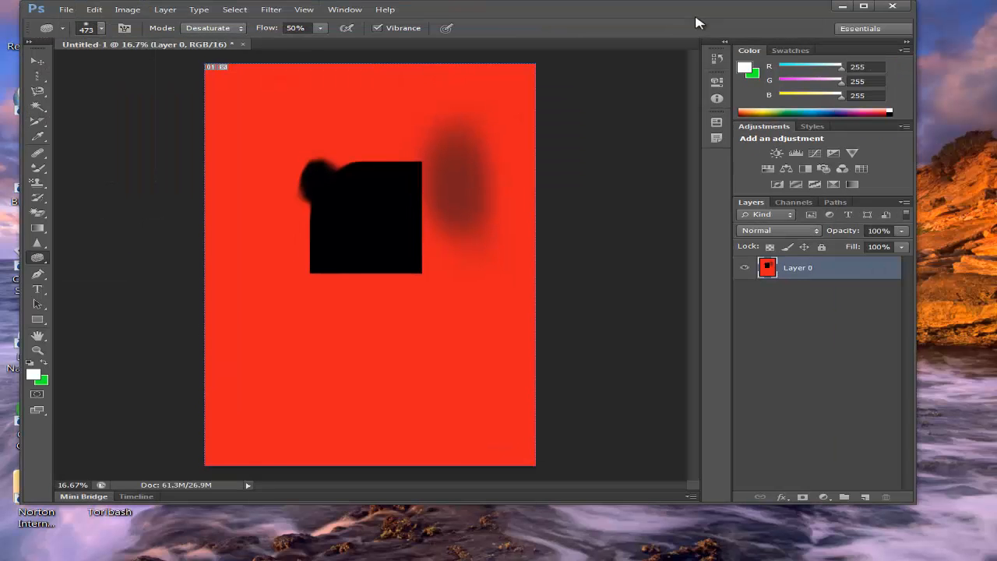
pyautogui.moveTo(696, 16); pyautogui.dragTo(670, 3)
pyautogui.doubleClick(670, 6)
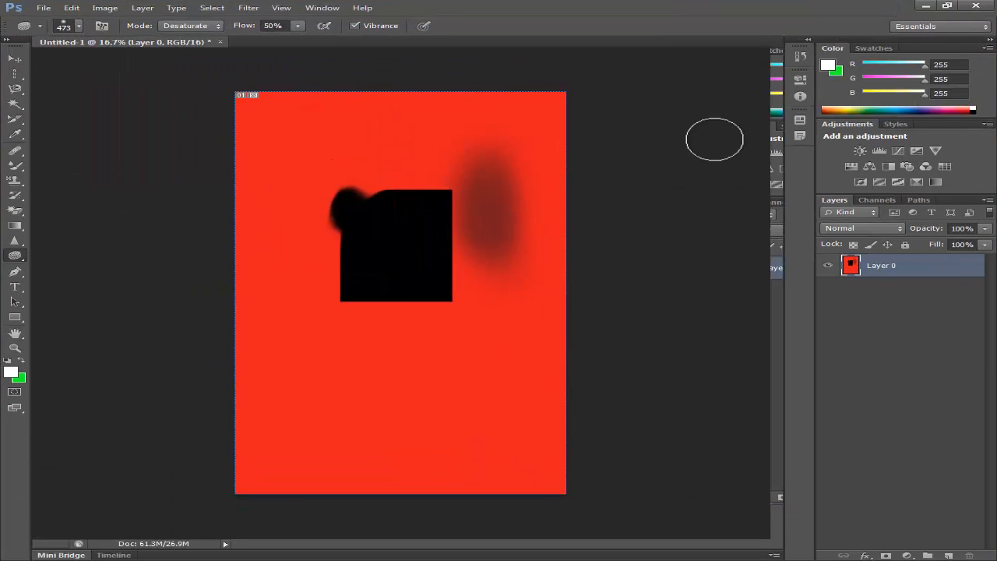
# Revert the image to the last Blur Tool history state, removing the sponge, sharpen and smudge edits.
pyautogui.click(800, 56)
pyautogui.moveTo(777, 104); pyautogui.dragTo(775, 88)
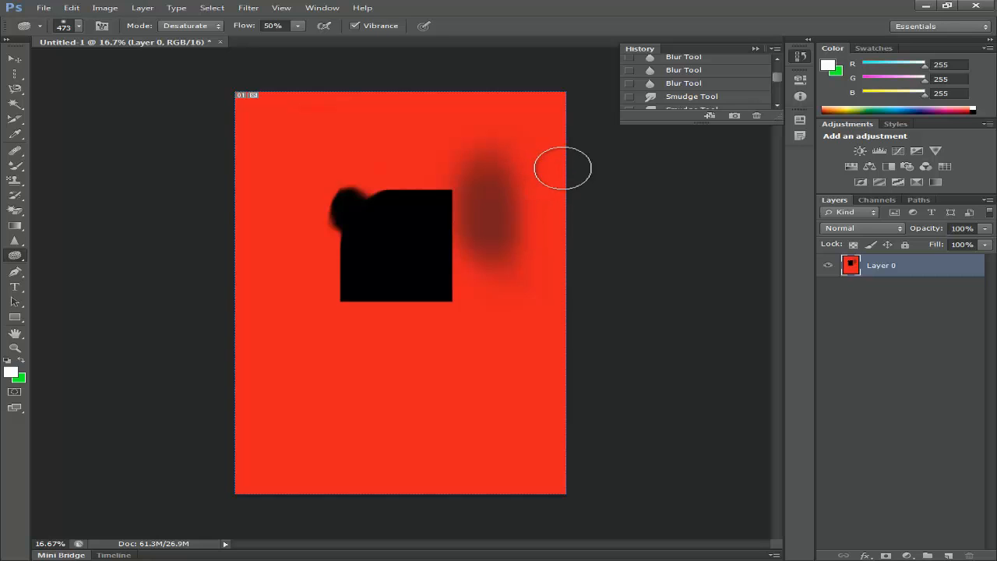
pyautogui.click(689, 102)
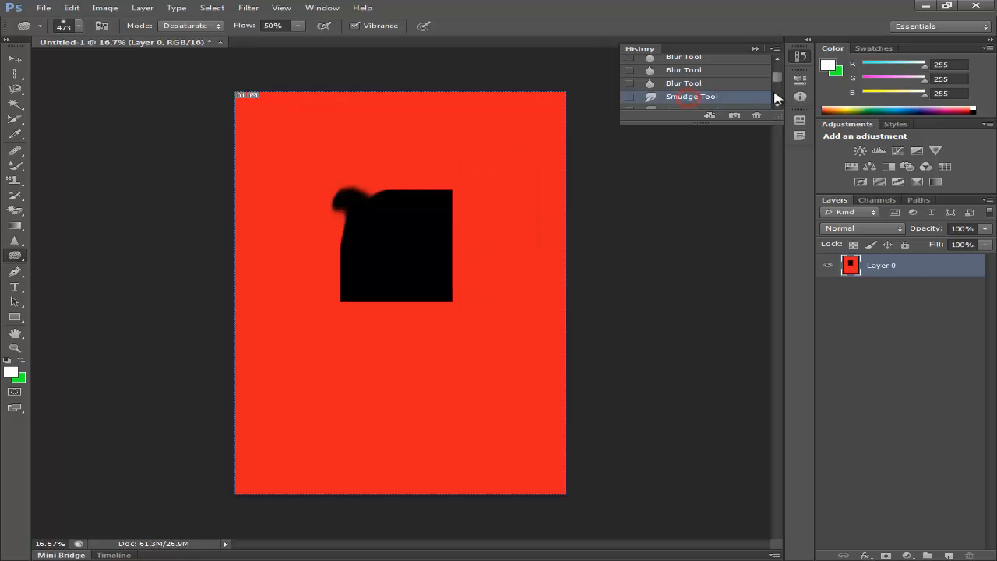
pyautogui.scroll(3, 774, 82)
pyautogui.click(723, 106)
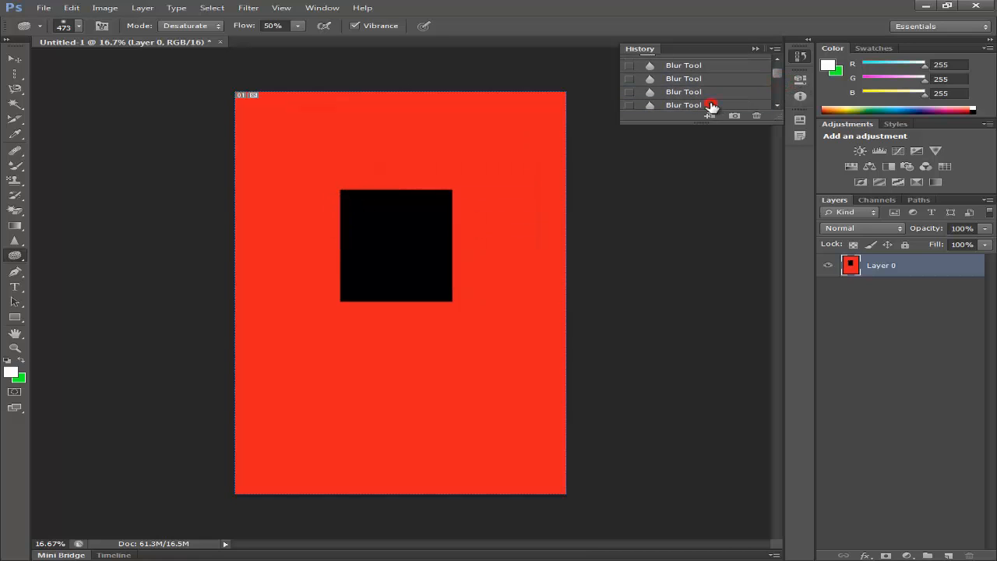
pyautogui.click(800, 56)
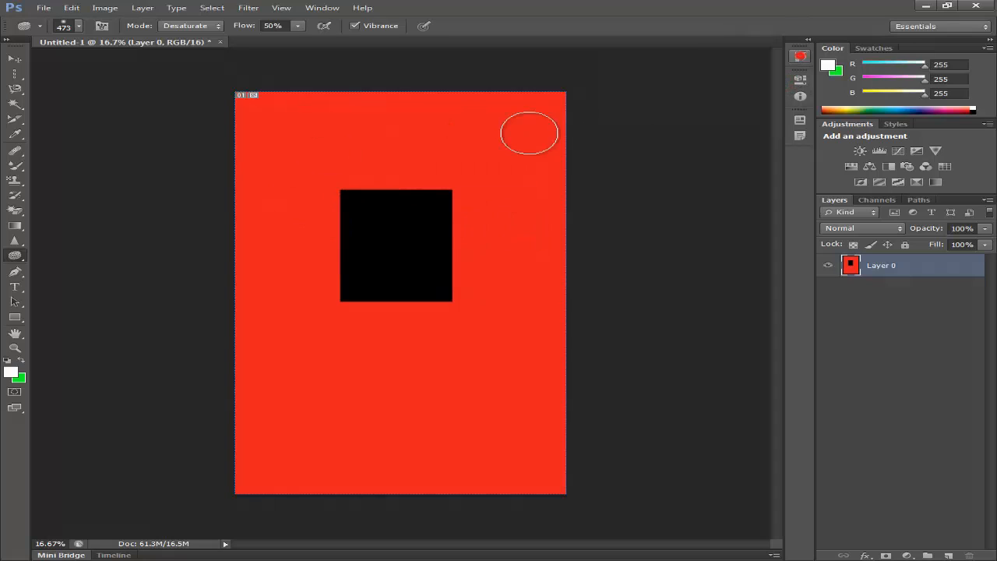
# Draw a looping curved path with the Pen tool across the lower half of the canvas, adding an anchor point on its upper curve.
pyautogui.click(13, 272)
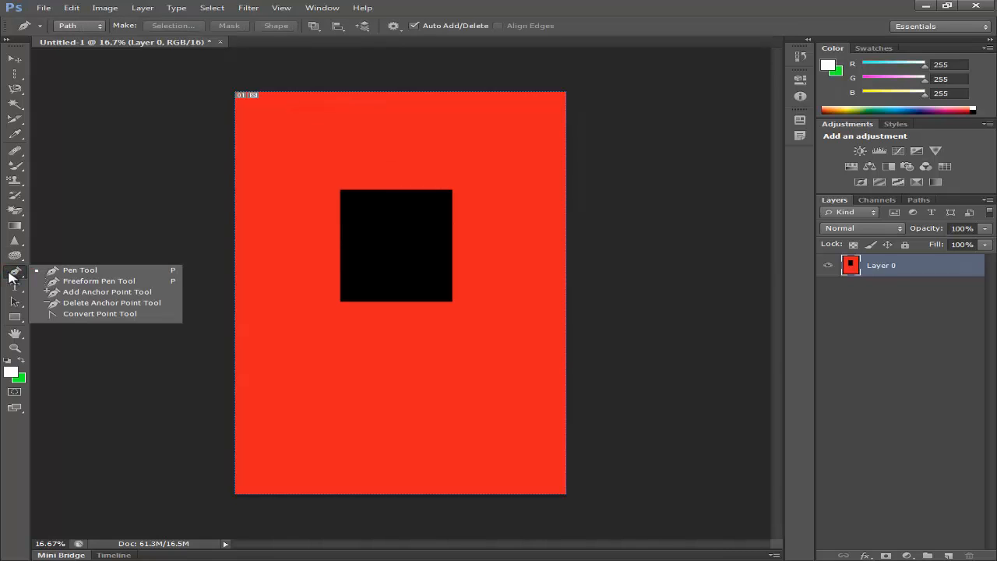
pyautogui.click(59, 272)
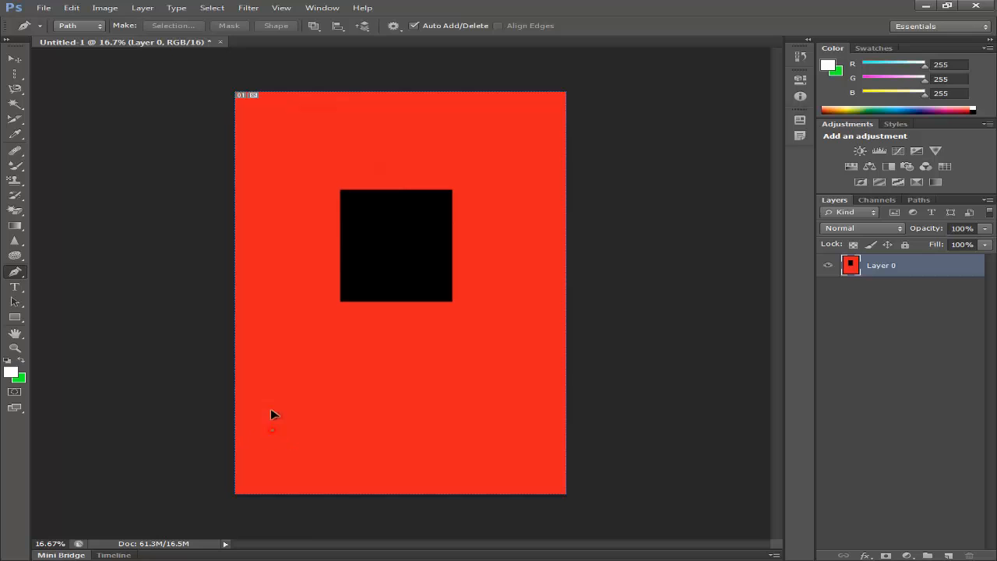
pyautogui.moveTo(272, 430); pyautogui.dragTo(121, 392)
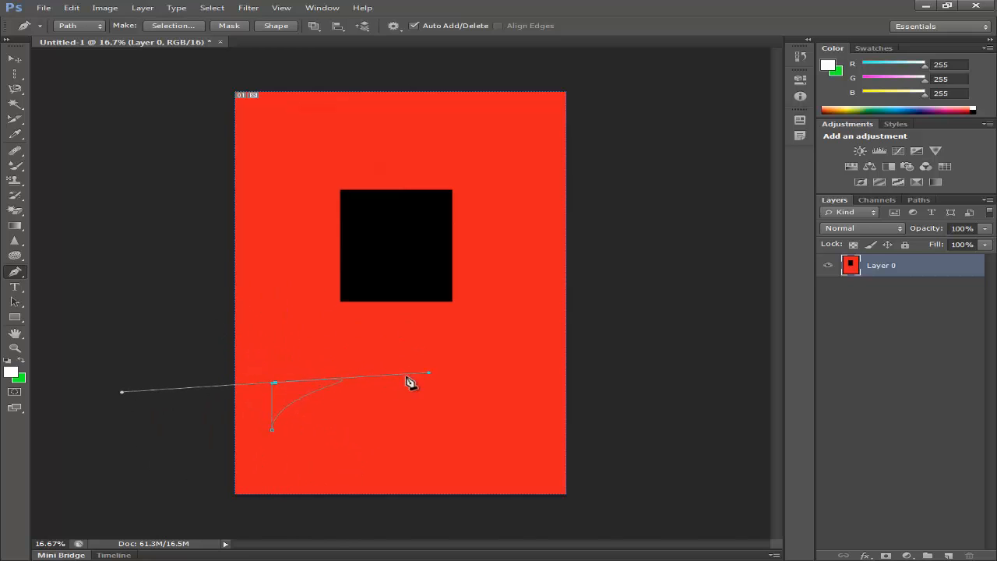
pyautogui.moveTo(426, 375); pyautogui.dragTo(372, 167)
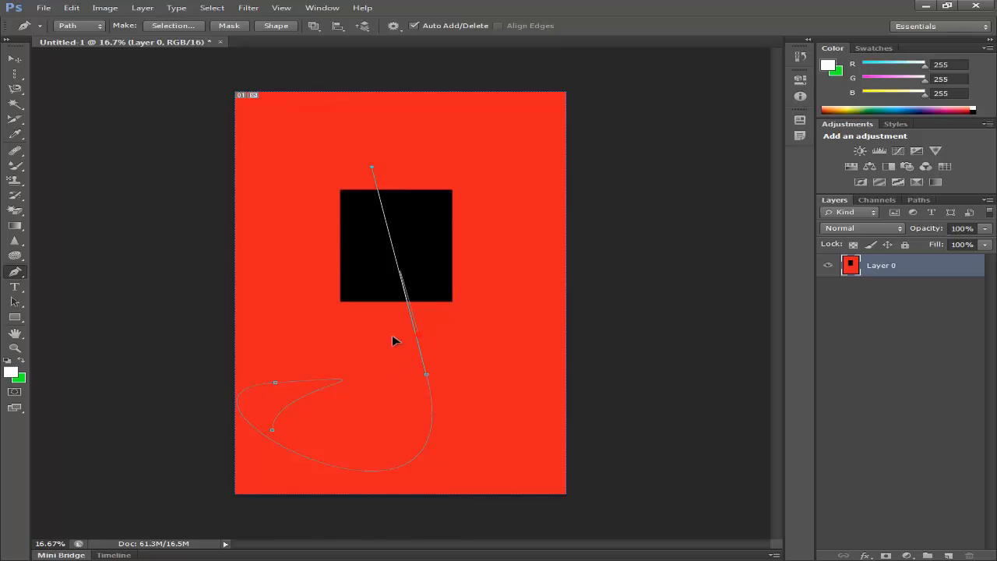
pyautogui.moveTo(418, 334); pyautogui.dragTo(187, 350)
pyautogui.moveTo(255, 337); pyautogui.dragTo(209, 392)
pyautogui.moveTo(301, 335); pyautogui.dragTo(304, 374)
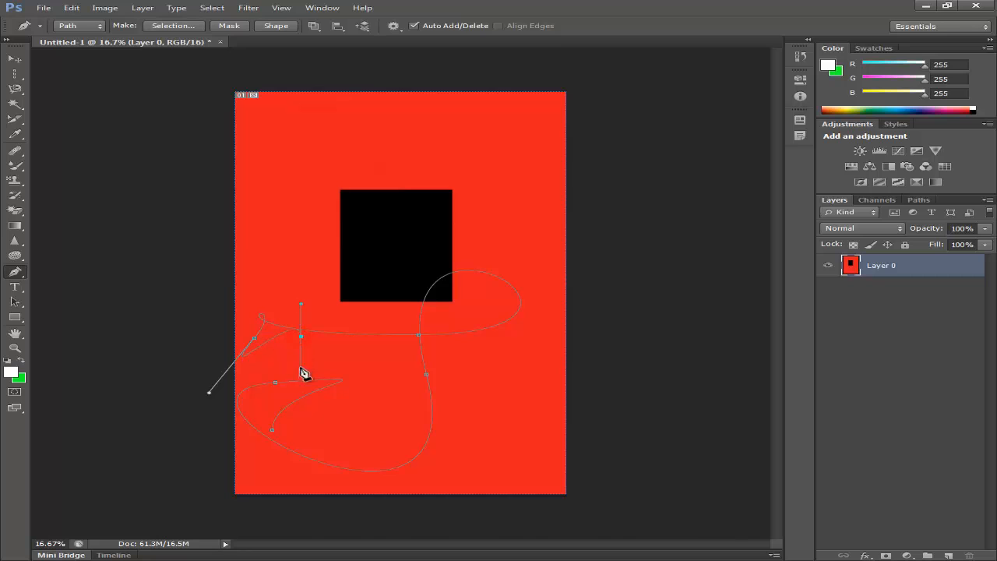
pyautogui.moveTo(391, 335); pyautogui.dragTo(389, 382)
# Return to the last Blur Tool history state to remove the whole curved path.
pyautogui.click(800, 57)
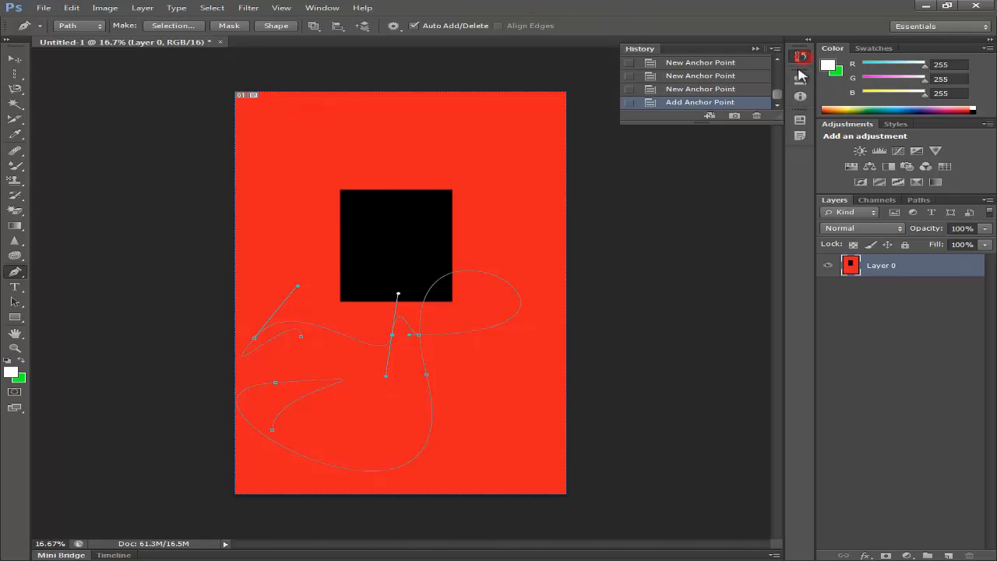
pyautogui.click(685, 91)
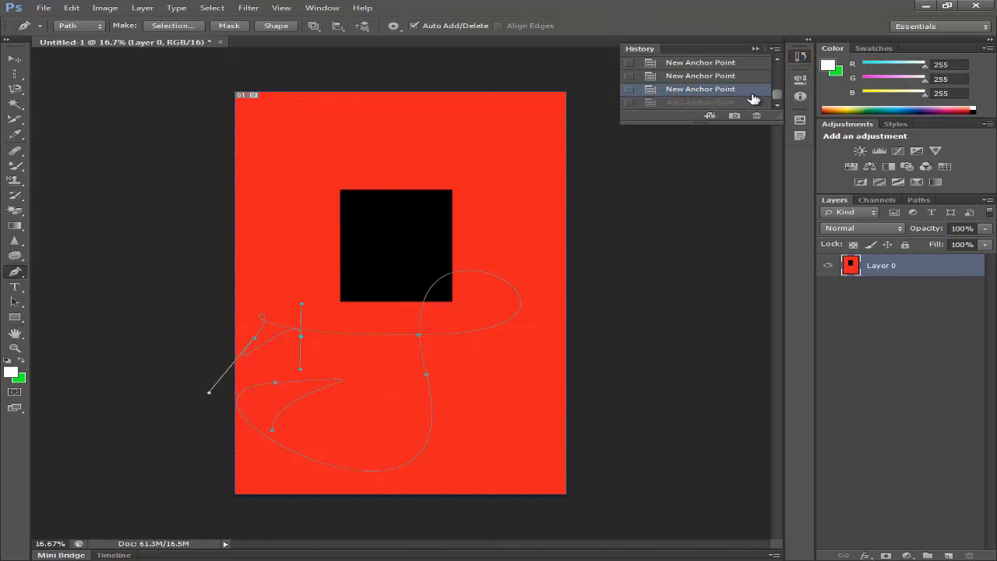
pyautogui.moveTo(775, 97); pyautogui.dragTo(776, 82)
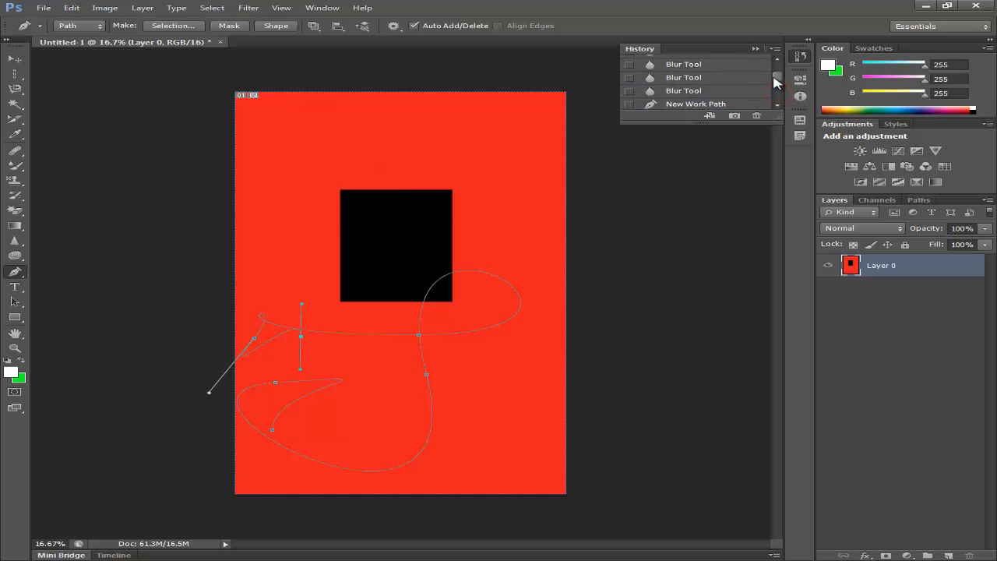
pyautogui.click(692, 92)
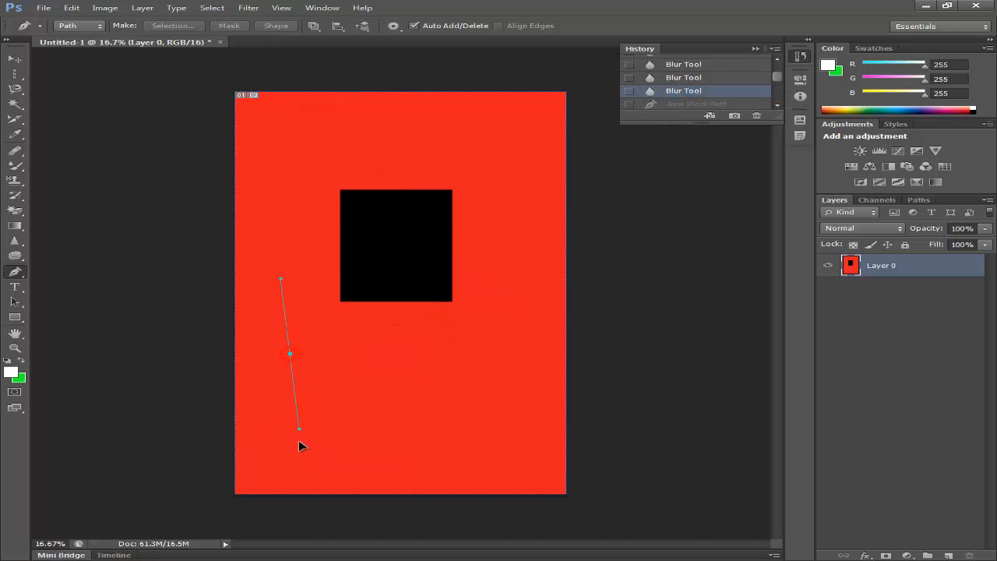
# Draw a small closed path with curved sides in the red area below and left of the black square.
pyautogui.moveTo(299, 441); pyautogui.dragTo(282, 416)
pyautogui.click(290, 405)
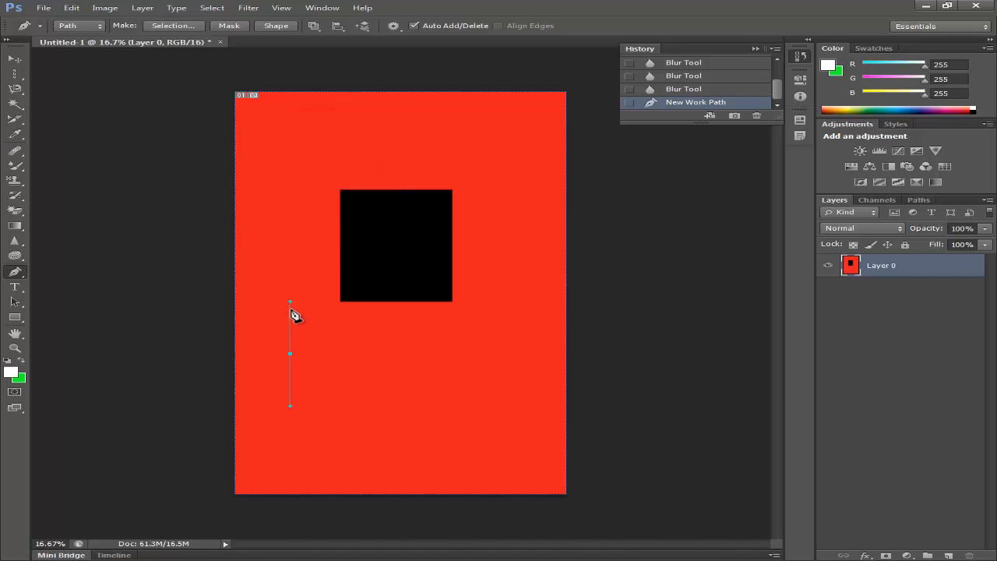
pyautogui.moveTo(292, 309); pyautogui.dragTo(392, 253)
pyautogui.moveTo(291, 355); pyautogui.dragTo(320, 226)
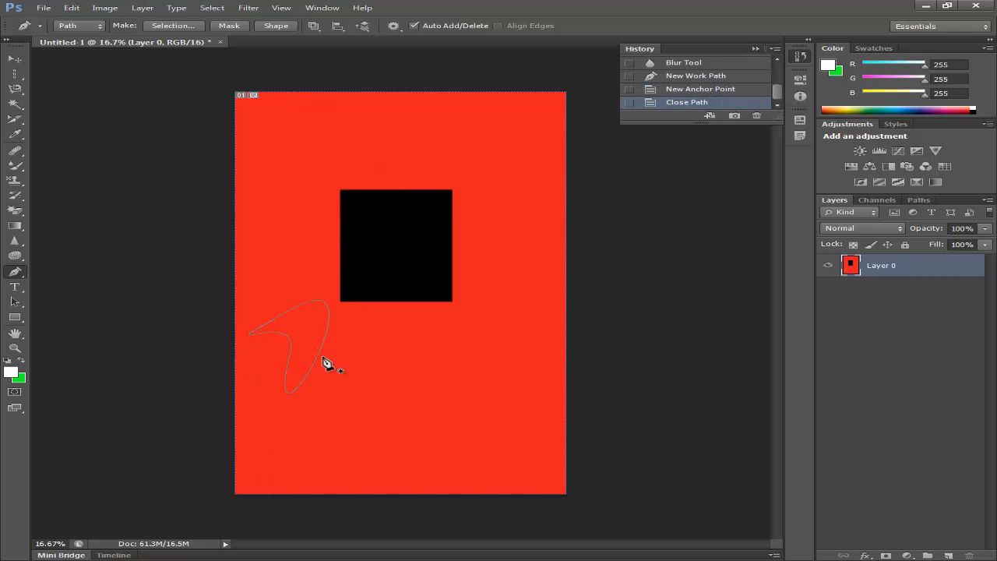
# Draw a second, open path of overlapping curved loops below and across the black square, pulling out direction handles at each anchor point.
pyautogui.moveTo(402, 367); pyautogui.dragTo(532, 381)
pyautogui.moveTo(458, 364); pyautogui.dragTo(705, 465)
pyautogui.moveTo(391, 393); pyautogui.dragTo(514, 325)
pyautogui.moveTo(381, 363); pyautogui.dragTo(292, 390)
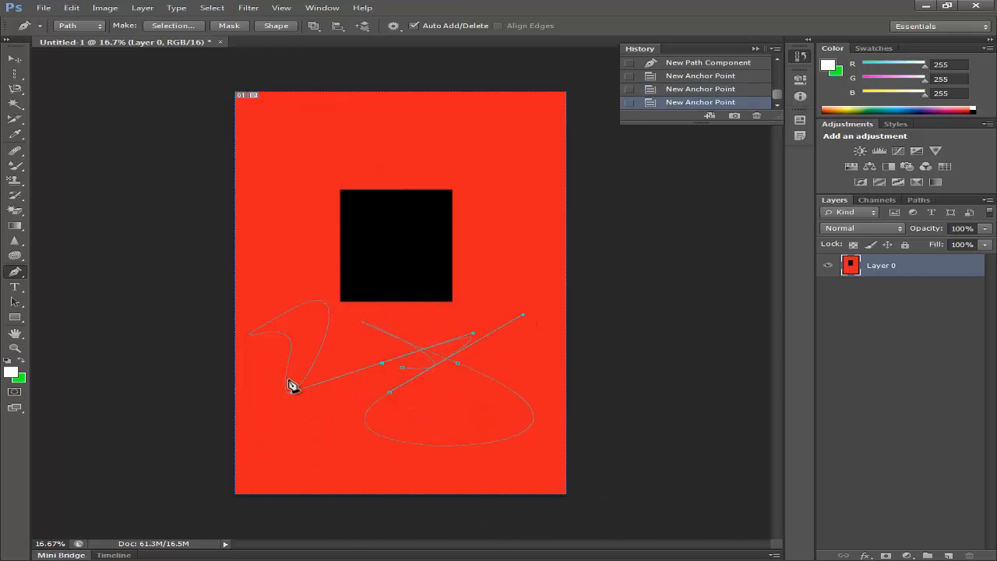
pyautogui.moveTo(352, 361); pyautogui.dragTo(413, 184)
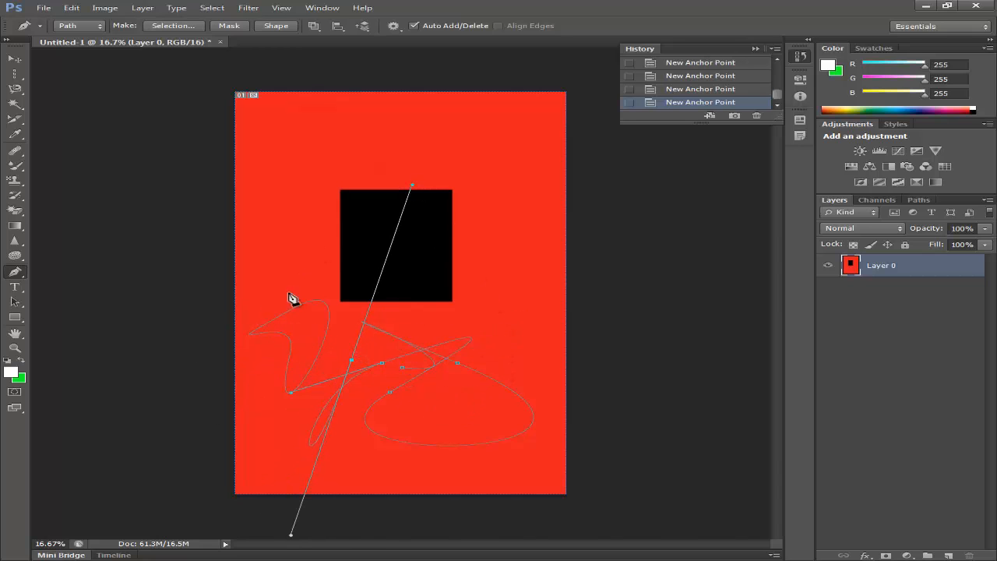
pyautogui.moveTo(474, 317); pyautogui.dragTo(348, 401)
pyautogui.moveTo(345, 324); pyautogui.dragTo(540, 385)
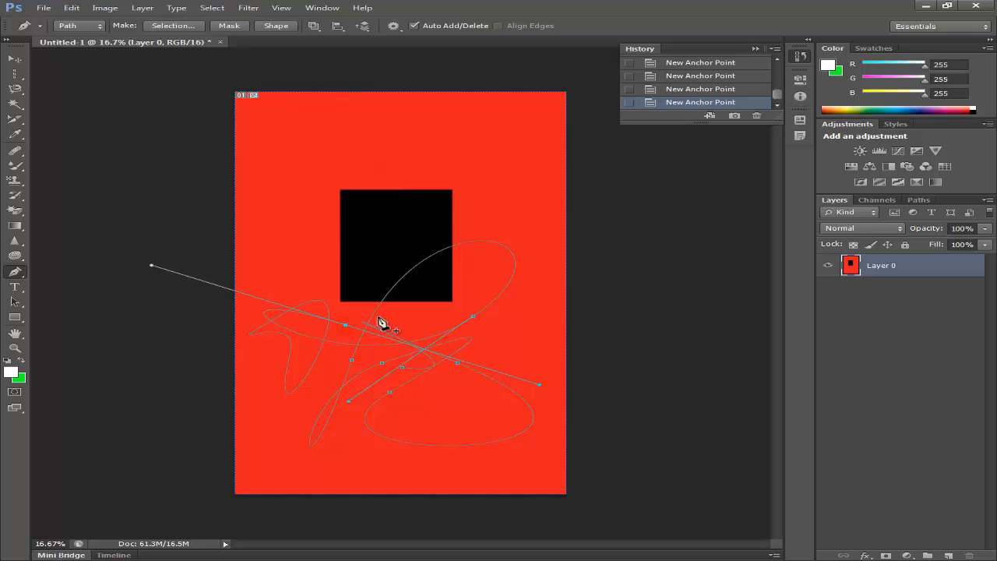
pyautogui.moveTo(308, 259); pyautogui.dragTo(273, 302)
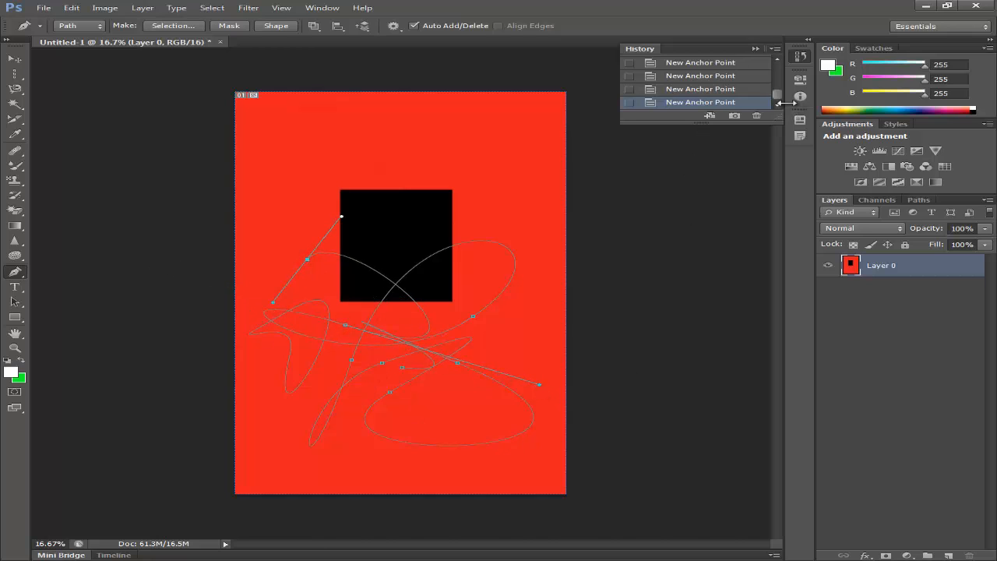
# Return to the last Blur Tool history state to remove both Pen tool paths, and collapse the history list.
pyautogui.moveTo(780, 93); pyautogui.dragTo(781, 83)
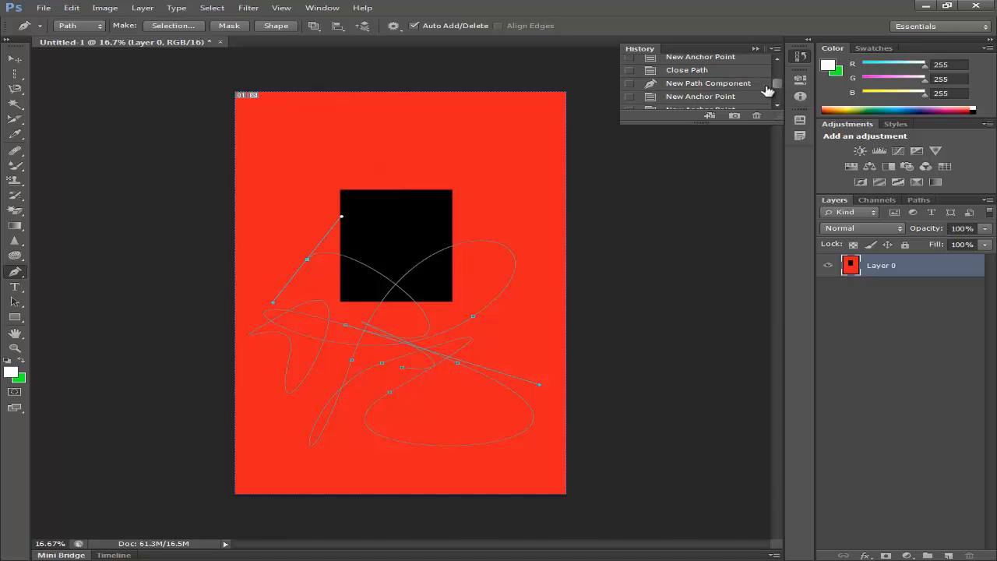
pyautogui.click(730, 84)
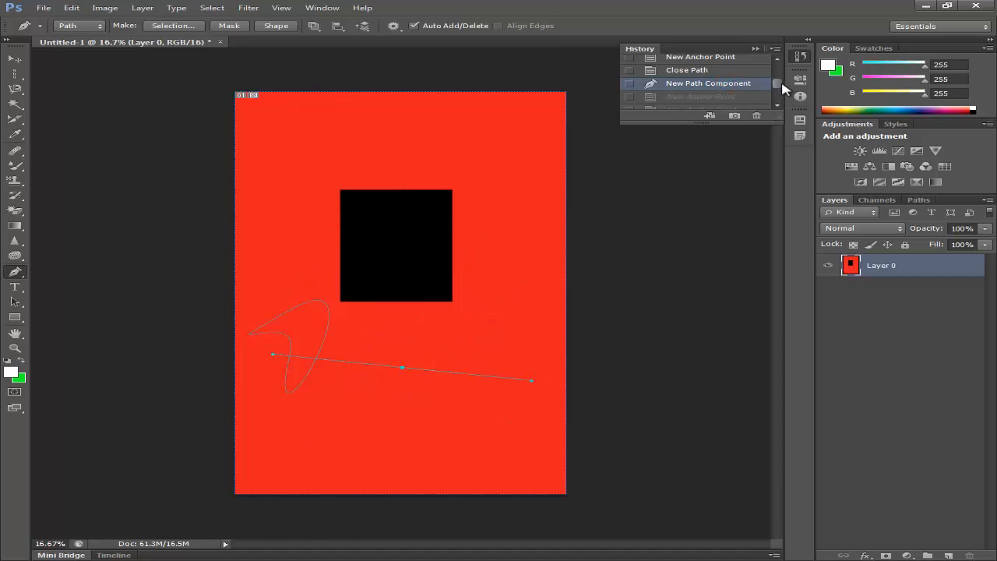
pyautogui.moveTo(783, 85); pyautogui.dragTo(779, 78)
pyautogui.click(684, 79)
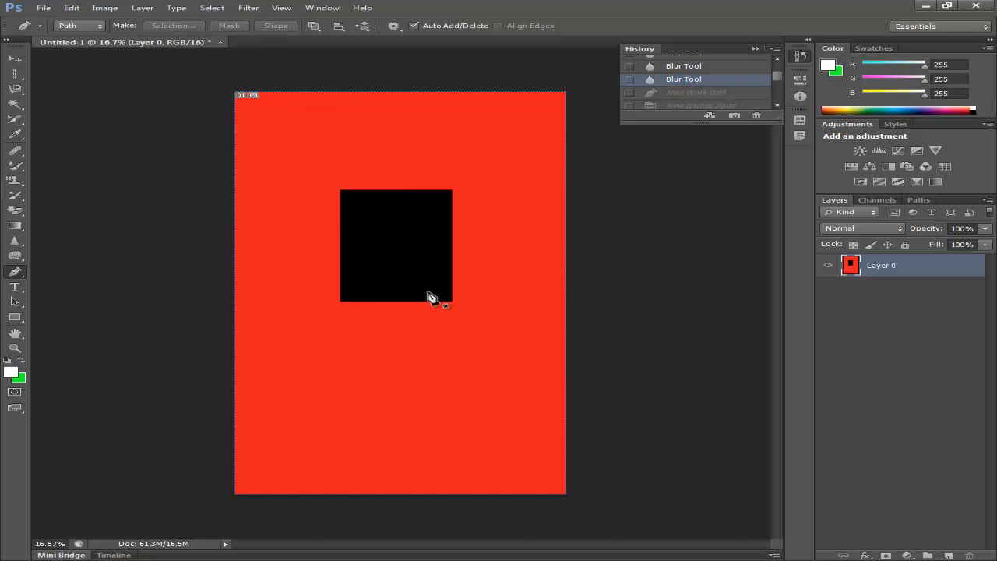
pyautogui.click(801, 58)
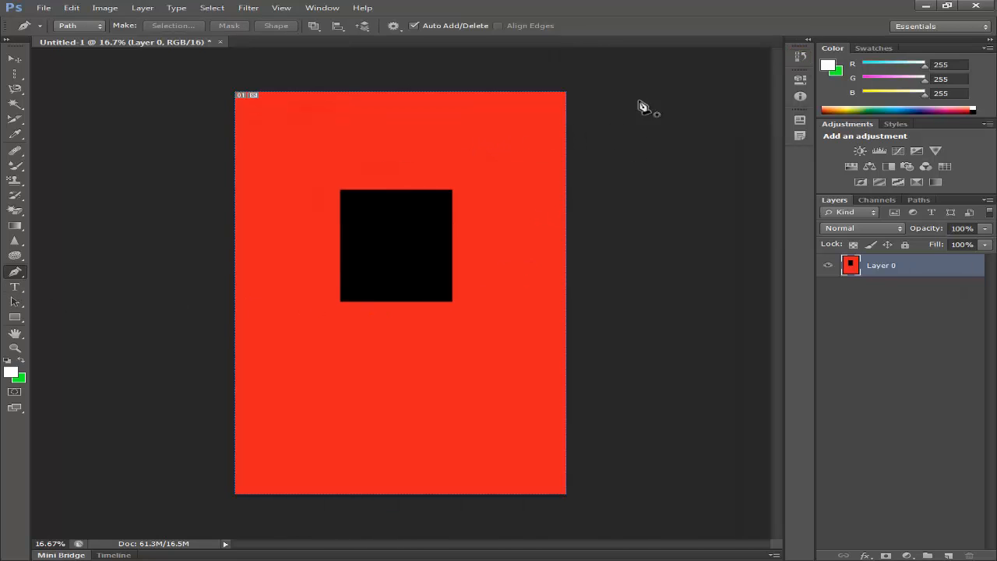
# Draw handwriting-like strokes resembling "Ral" with the Freeform Pen tool across the red area below the black square.
pyautogui.click(24, 273)
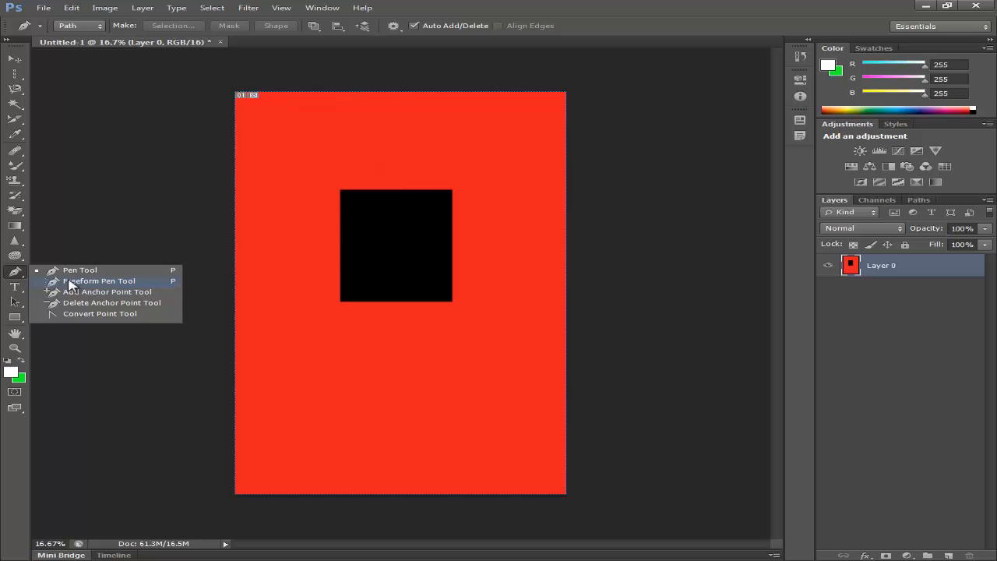
pyautogui.click(145, 283)
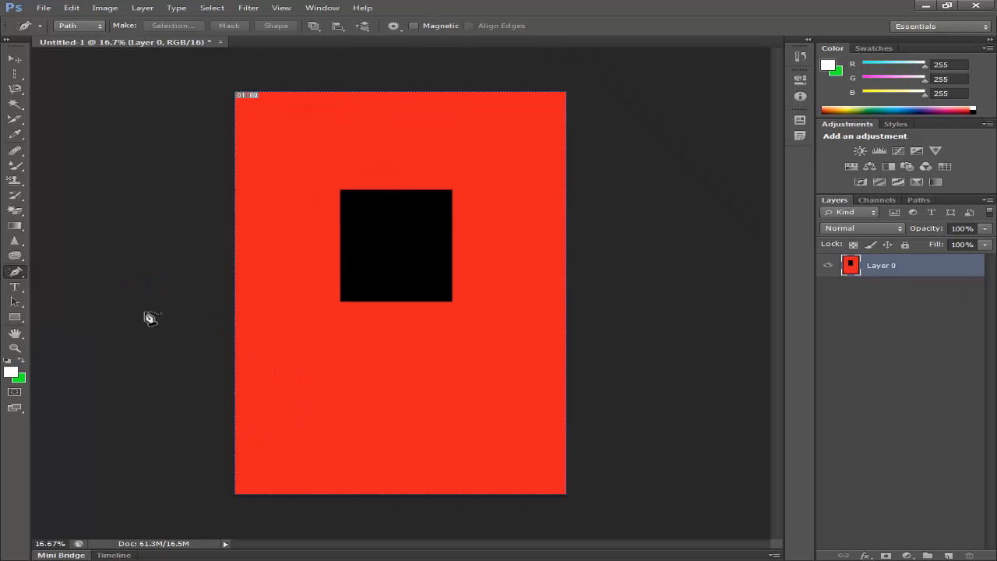
pyautogui.moveTo(299, 394); pyautogui.dragTo(303, 467)
pyautogui.moveTo(301, 395)
pyautogui.mouseDown()
pyautogui.moveTo(373, 416)
pyautogui.moveTo(371, 428)
pyautogui.moveTo(318, 434)
pyautogui.moveTo(400, 446)
pyautogui.moveTo(405, 484)
pyautogui.moveTo(471, 433)
pyautogui.moveTo(410, 490)
pyautogui.moveTo(476, 466)
pyautogui.moveTo(468, 427)
pyautogui.mouseUp()
pyautogui.moveTo(466, 478)
pyautogui.mouseDown()
pyautogui.moveTo(499, 467)
pyautogui.moveTo(552, 497)
pyautogui.moveTo(542, 493)
pyautogui.mouseUp()
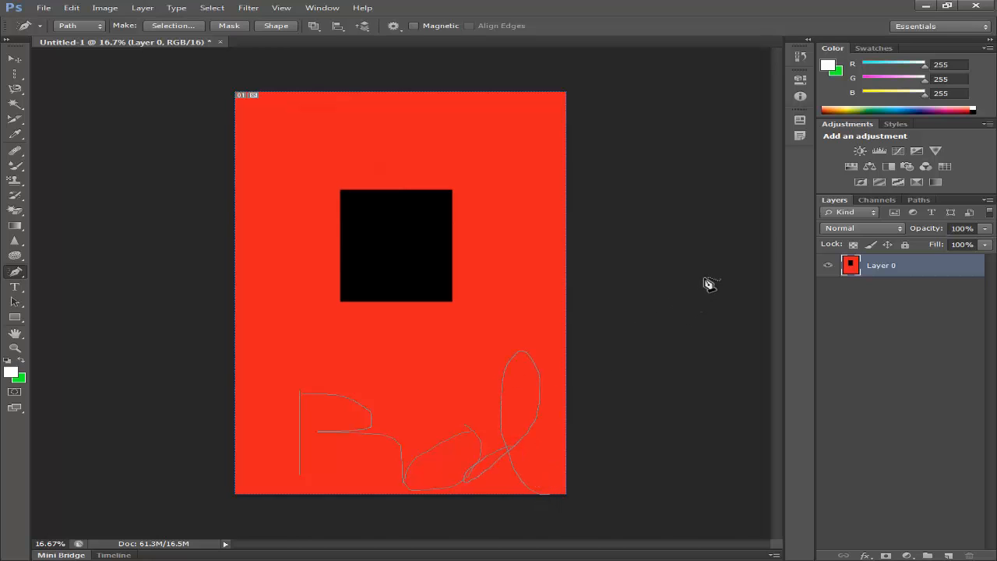
# Return to the last Blur Tool history state to remove the freeform strokes.
pyautogui.click(800, 56)
pyautogui.click(699, 95)
pyautogui.moveTo(777, 95); pyautogui.dragTo(775, 83)
pyautogui.click(690, 71)
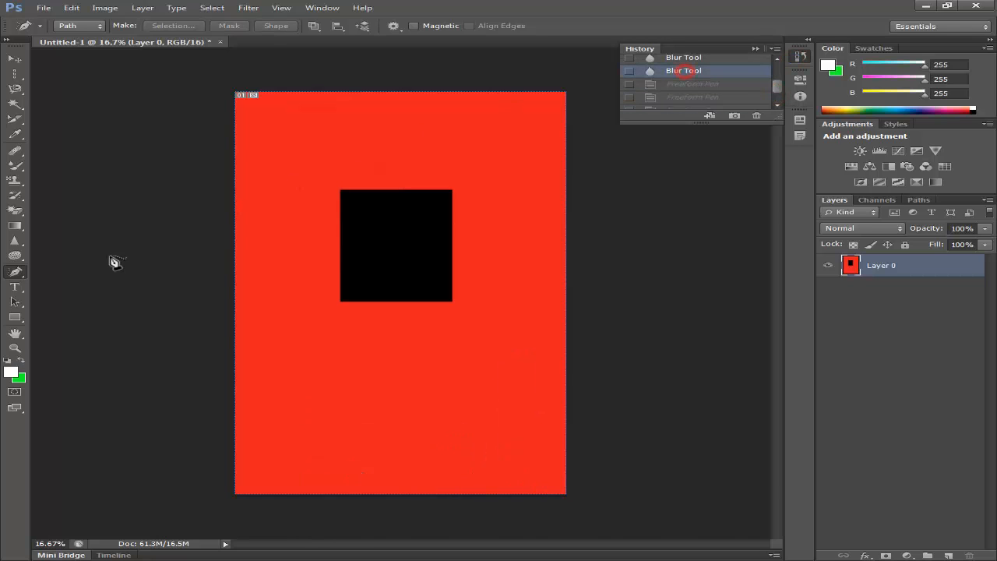
# Draw a short curved Pen tool path below and left of the black square, bulging past the canvas's left edge.
pyautogui.click(16, 272)
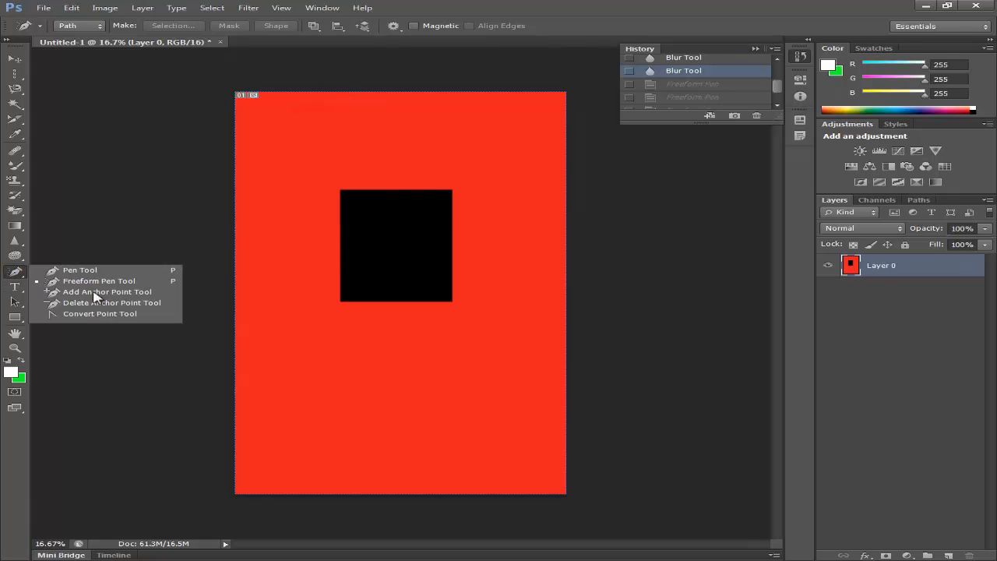
pyautogui.click(145, 296)
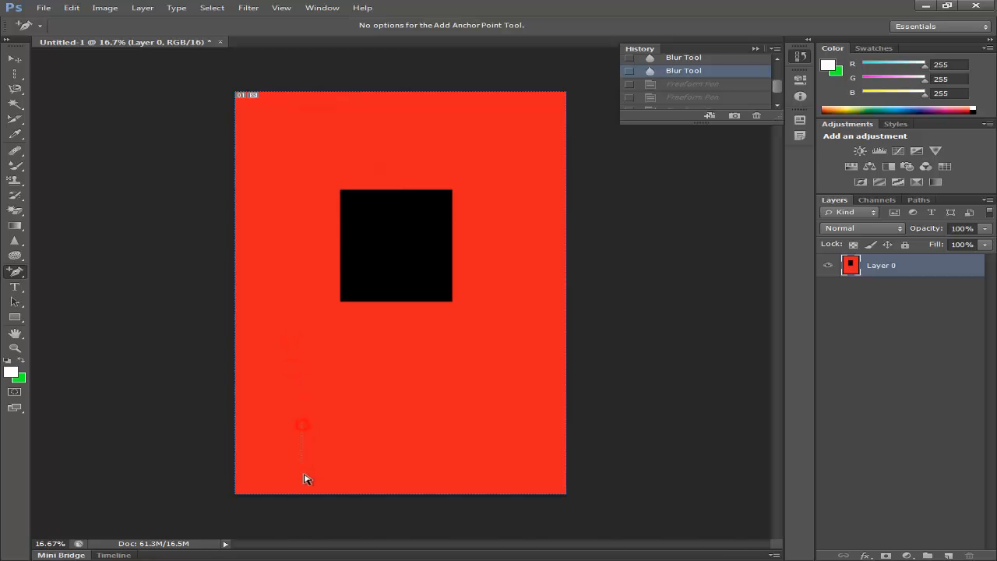
pyautogui.click(16, 272)
pyautogui.click(72, 268)
pyautogui.moveTo(280, 357); pyautogui.dragTo(279, 388)
pyautogui.moveTo(282, 422); pyautogui.dragTo(274, 441)
pyautogui.click(15, 275)
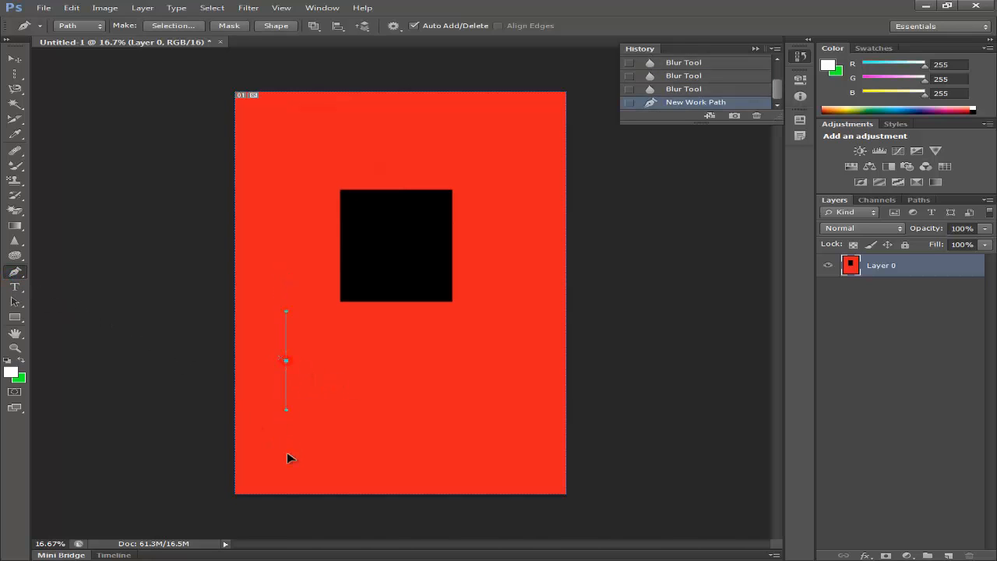
pyautogui.moveTo(286, 458); pyautogui.dragTo(287, 457)
pyautogui.moveTo(269, 332); pyautogui.dragTo(384, 386)
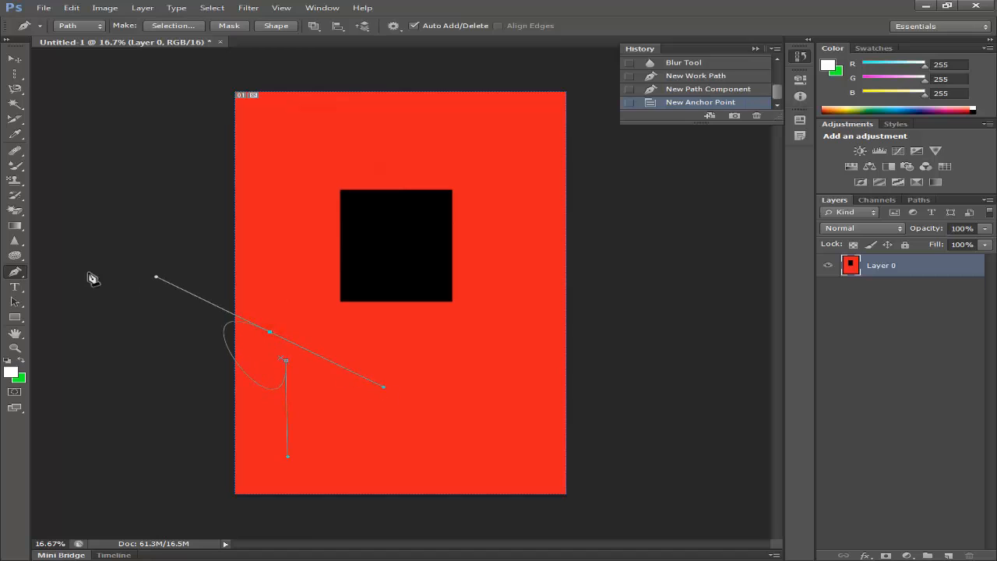
# With the Add Anchor Point tool active, move the curved path's first anchor point to the red area below the black square.
pyautogui.click(17, 271)
pyautogui.click(18, 274)
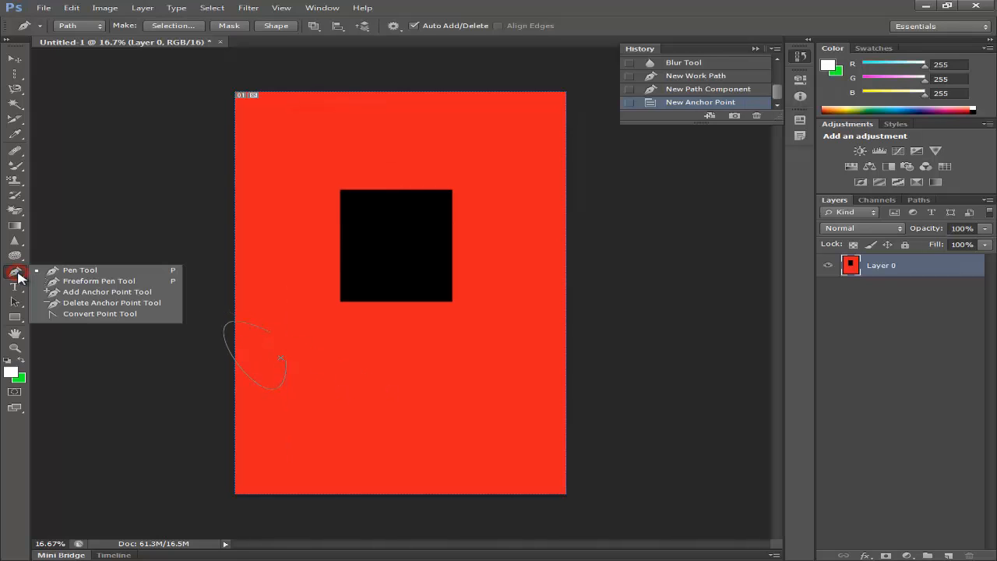
pyautogui.click(81, 293)
pyautogui.click(259, 376)
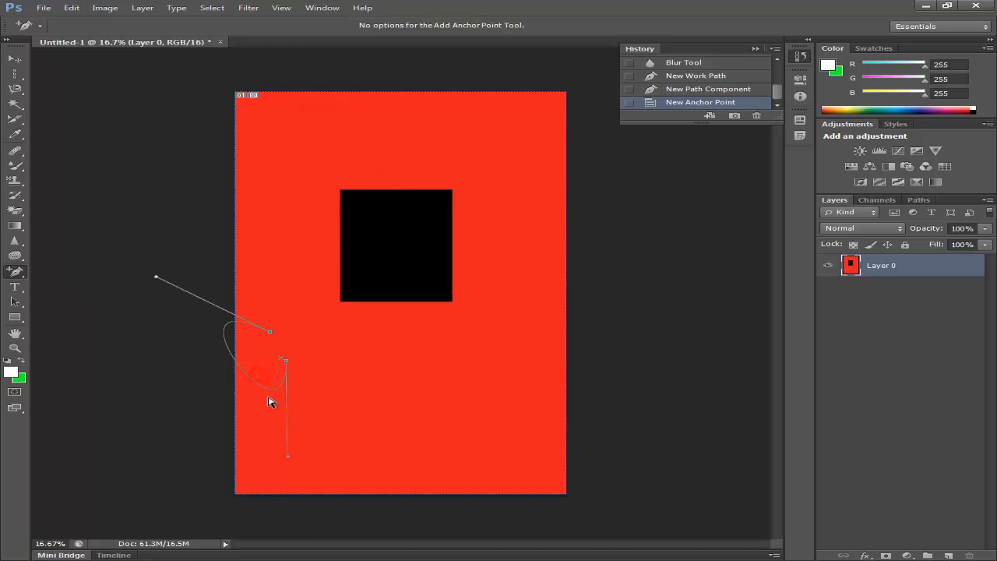
pyautogui.moveTo(287, 365); pyautogui.dragTo(437, 401)
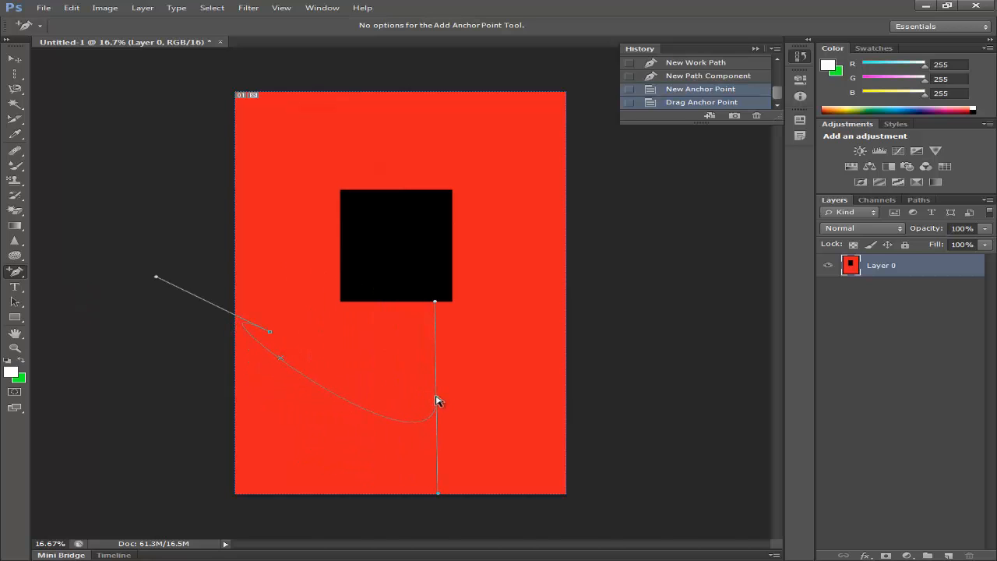
# Move the same anchor point farther up and right, close to the canvas's right edge, stretching the curve.
pyautogui.rightClick(12, 272)
pyautogui.click(76, 293)
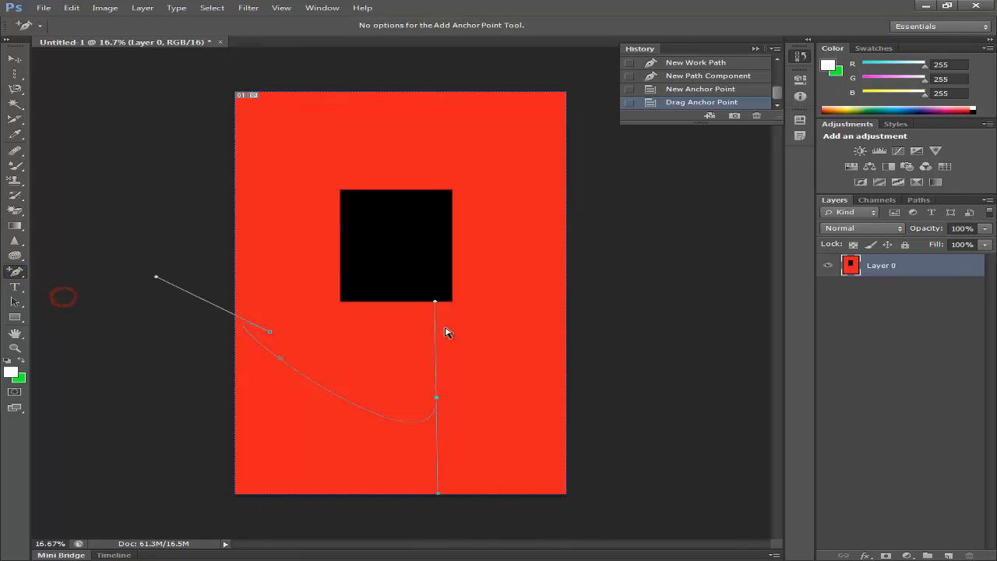
pyautogui.click(413, 328)
pyautogui.moveTo(396, 400); pyautogui.dragTo(389, 403)
pyautogui.click(282, 358)
pyautogui.moveTo(437, 401); pyautogui.dragTo(529, 340)
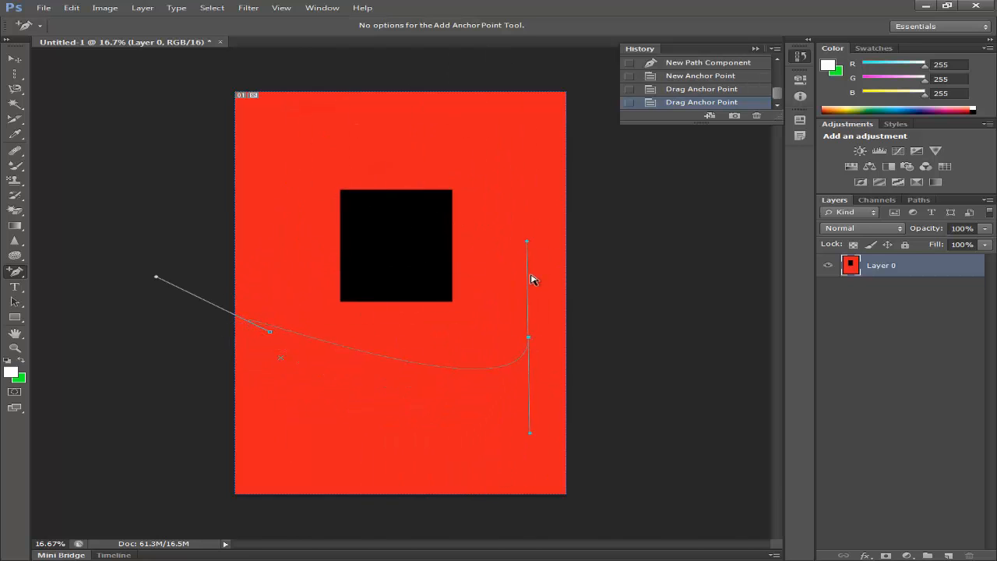
# Return to the last Blur Tool history state to remove the stretched curve, and switch back to the Pen tool.
pyautogui.click(291, 448)
pyautogui.moveTo(784, 92); pyautogui.dragTo(780, 85)
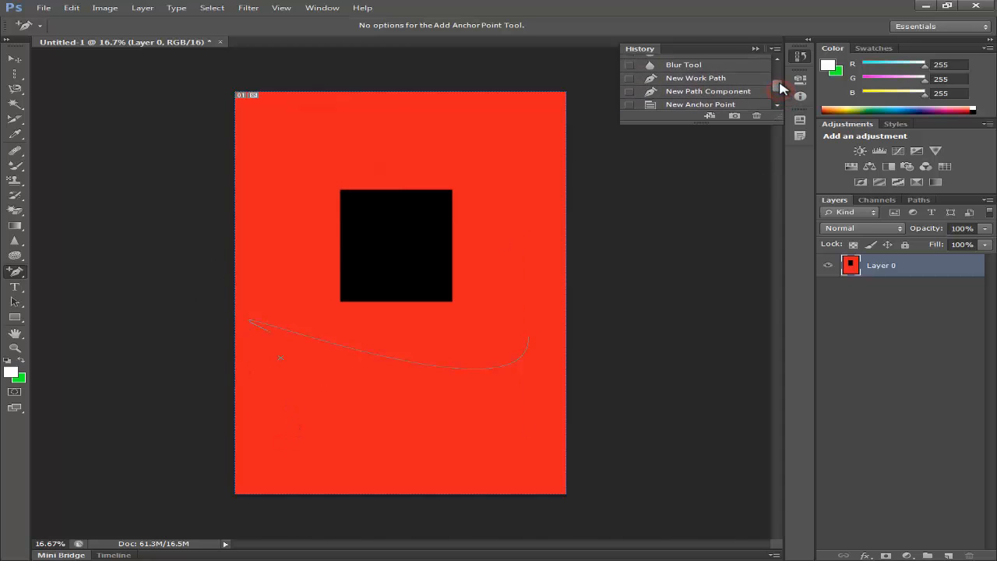
pyautogui.click(684, 67)
pyautogui.click(14, 272)
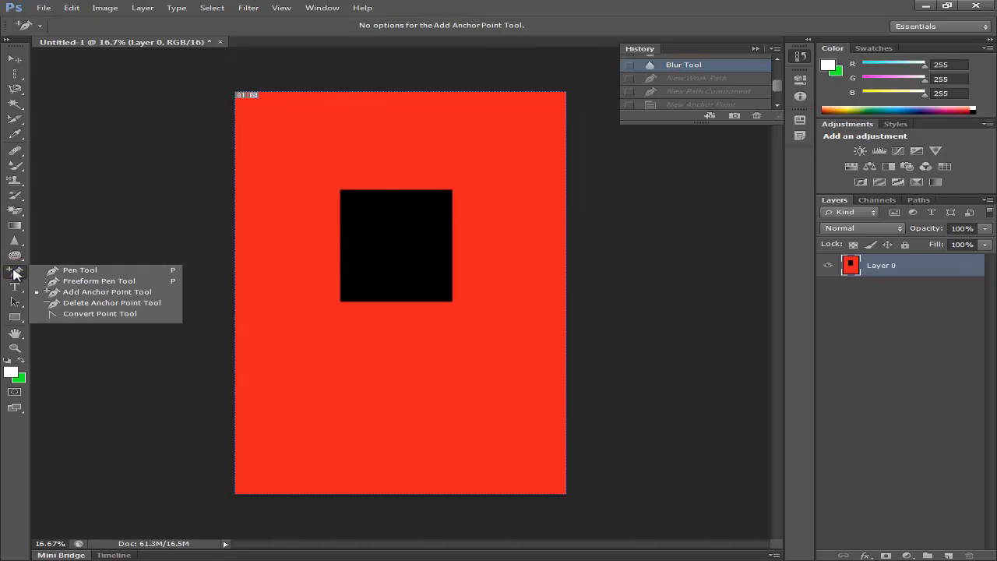
pyautogui.click(77, 270)
pyautogui.click(17, 276)
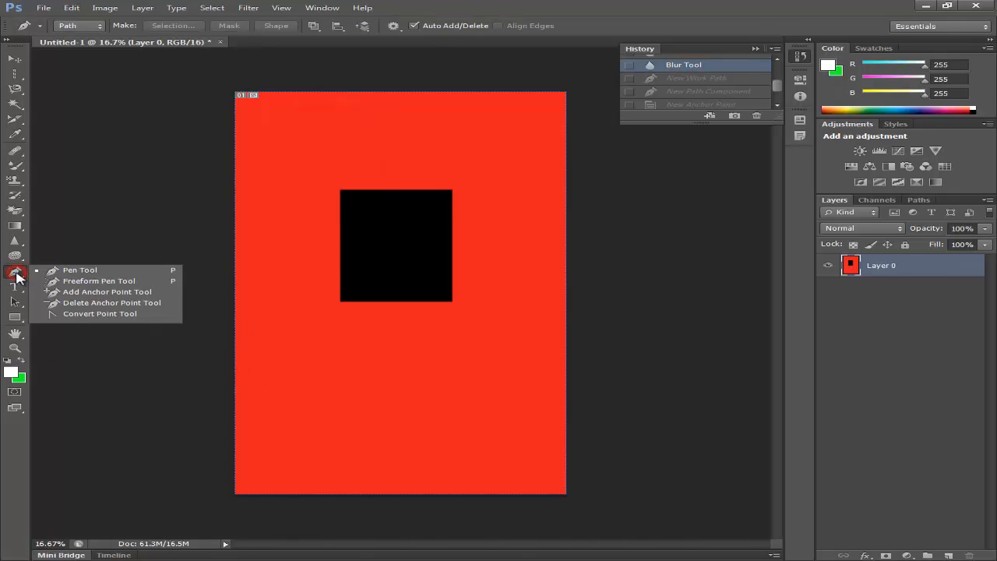
pyautogui.click(17, 276)
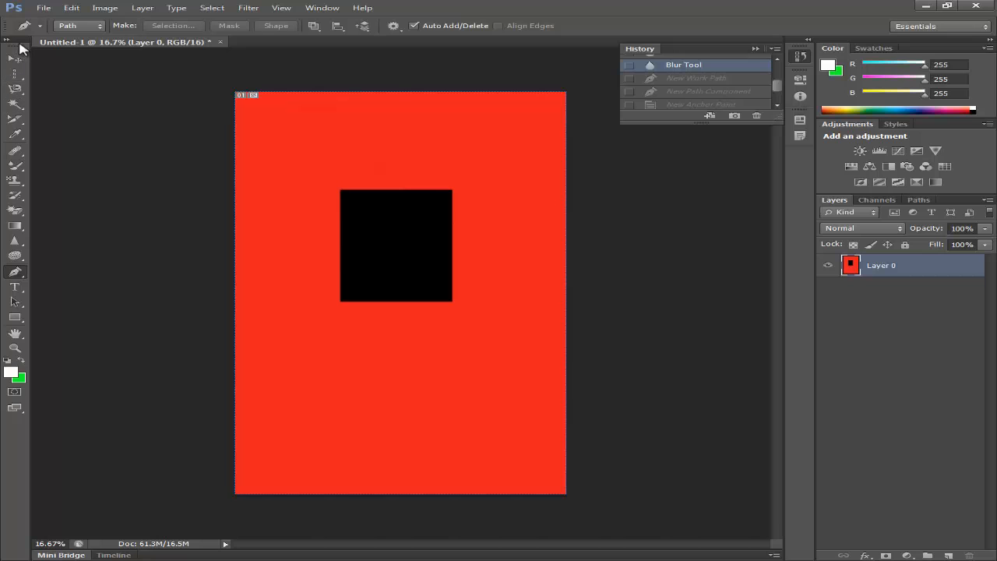
# Detach the toolbox, dock it beside the Color and Layers panels, and return it to its original place.
pyautogui.moveTo(16, 52); pyautogui.dragTo(568, 127)
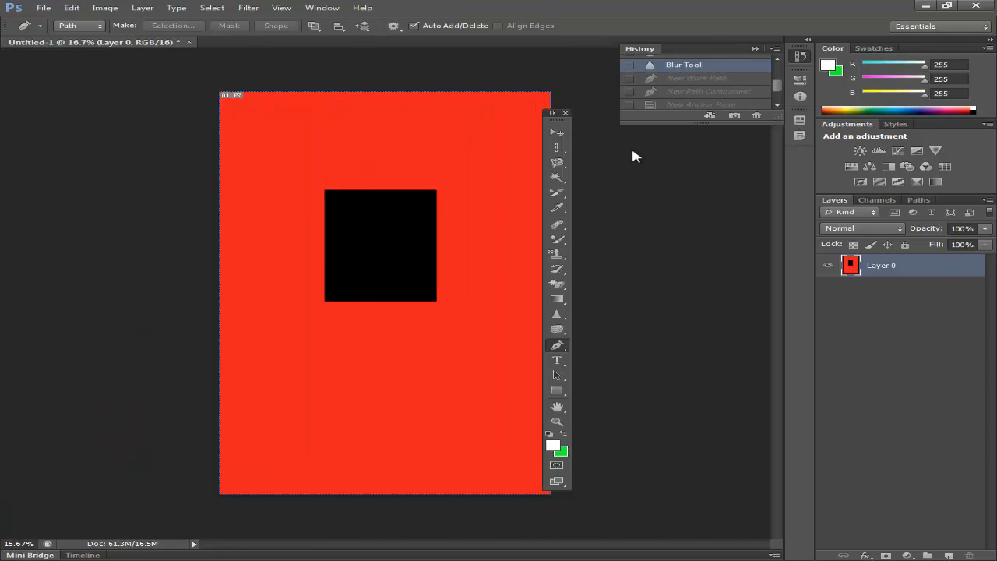
pyautogui.moveTo(633, 156); pyautogui.dragTo(815, 168)
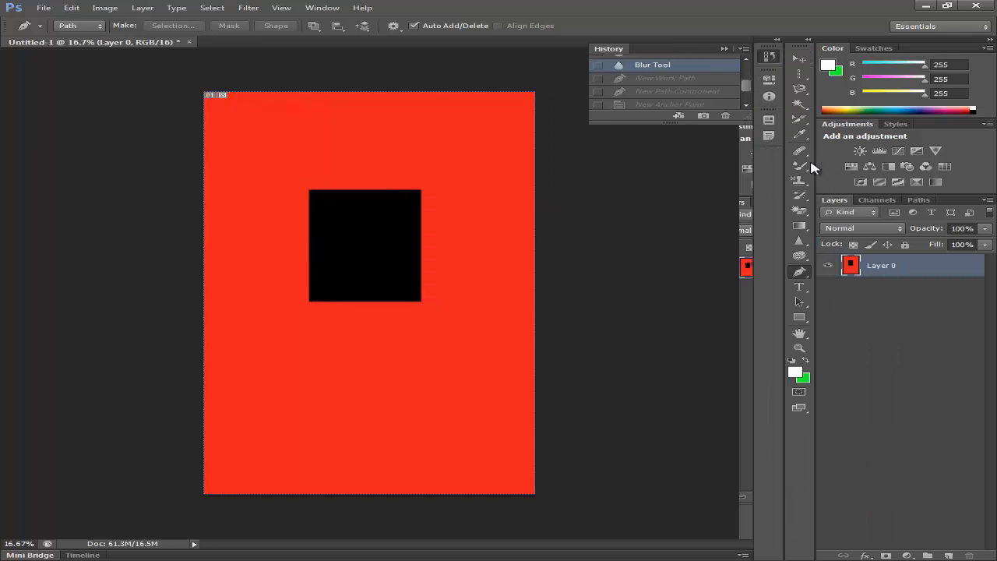
pyautogui.moveTo(798, 52); pyautogui.dragTo(4, 95)
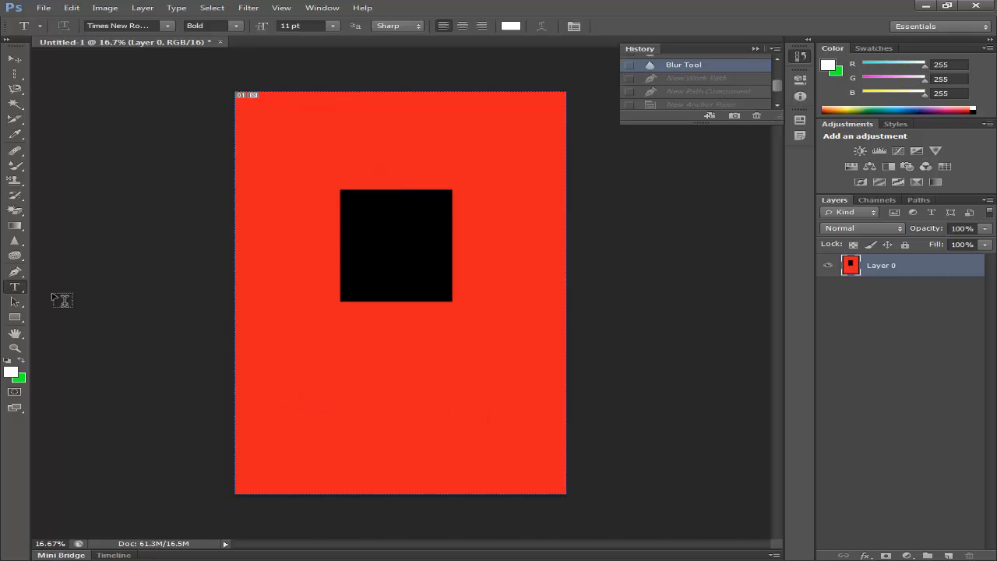
# Start a horizontal text line in the red area below and left of the black square, with a font size of 48 pt.
pyautogui.click(23, 285)
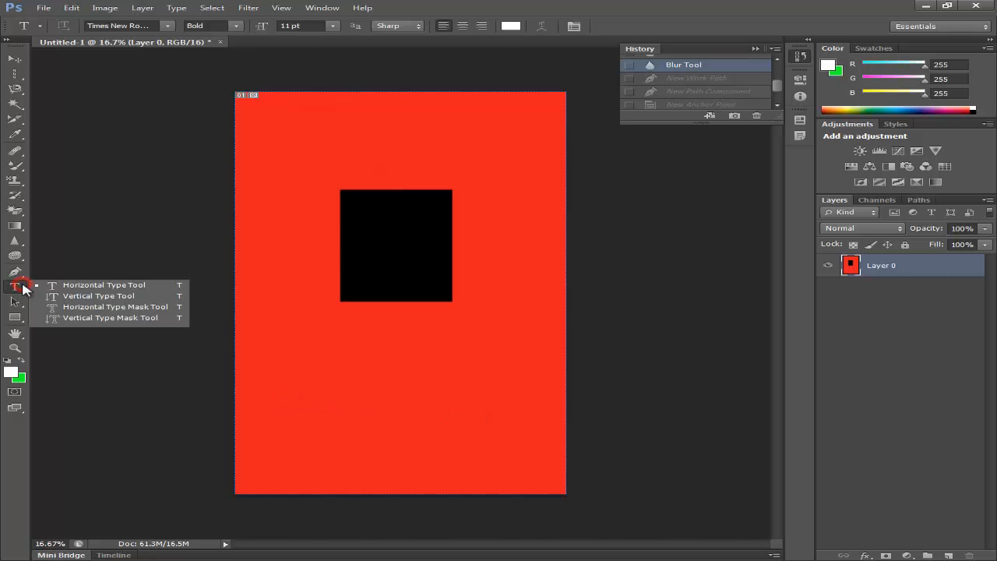
pyautogui.click(84, 289)
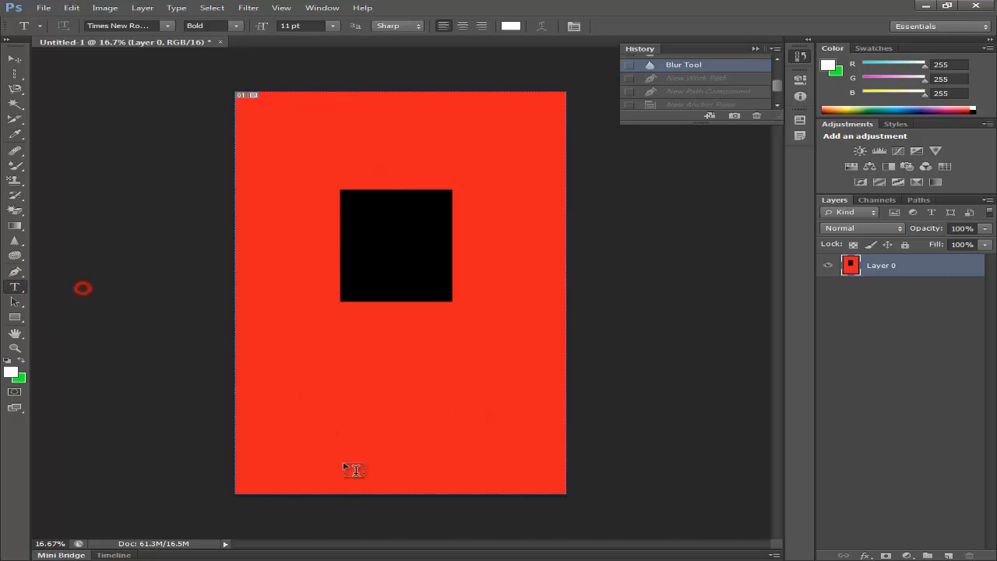
pyautogui.click(293, 424)
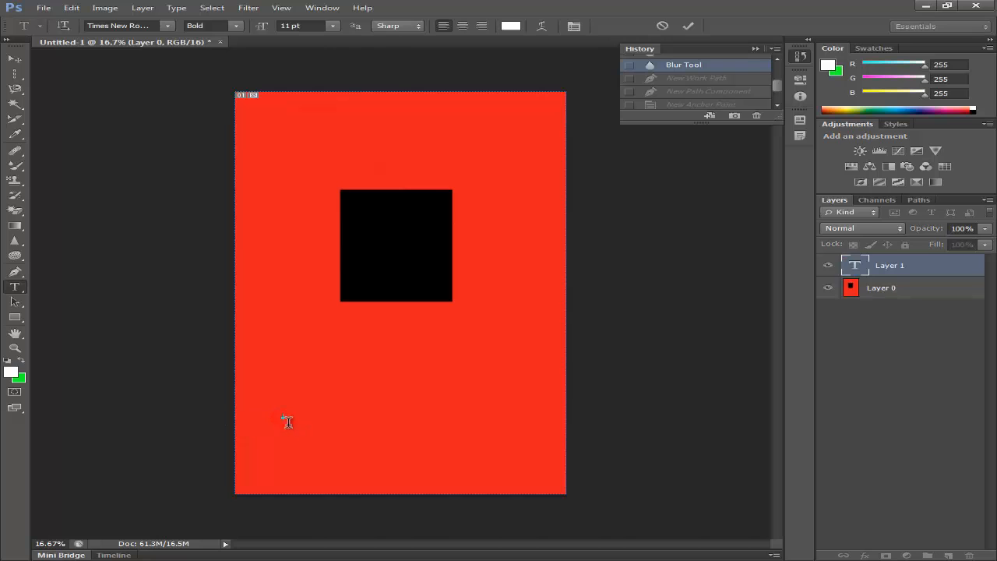
pyautogui.click(171, 28)
pyautogui.click(161, 26)
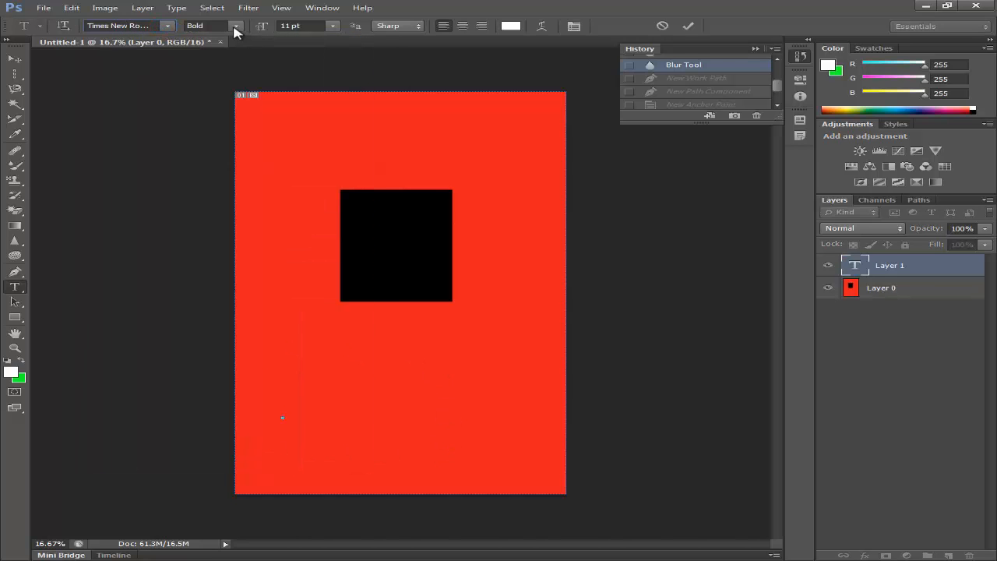
pyautogui.click(332, 25)
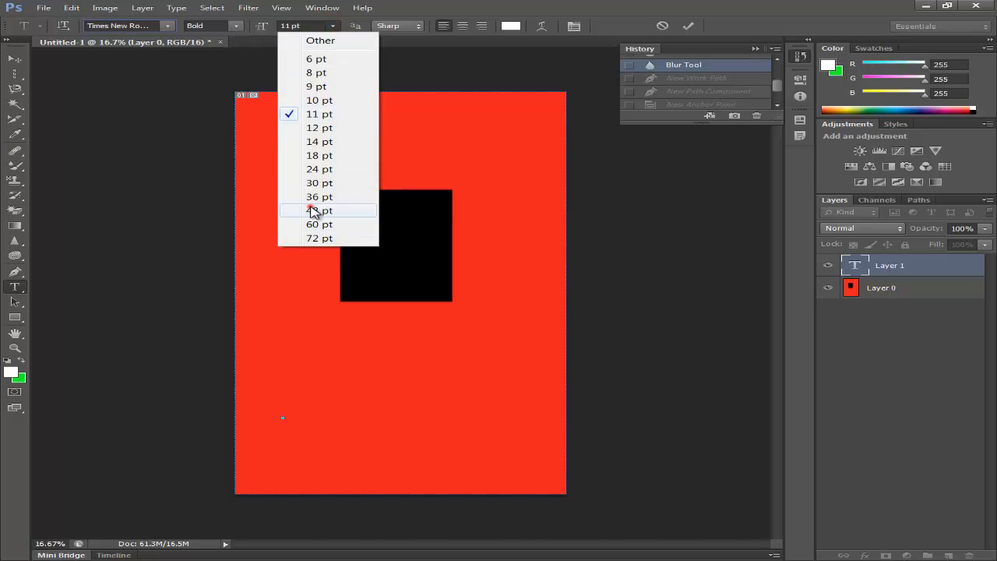
pyautogui.click(341, 212)
# Set the font of the new text line to Edwardian Script ITC.
pyautogui.click(167, 25)
pyautogui.scroll(20, 260, 160)
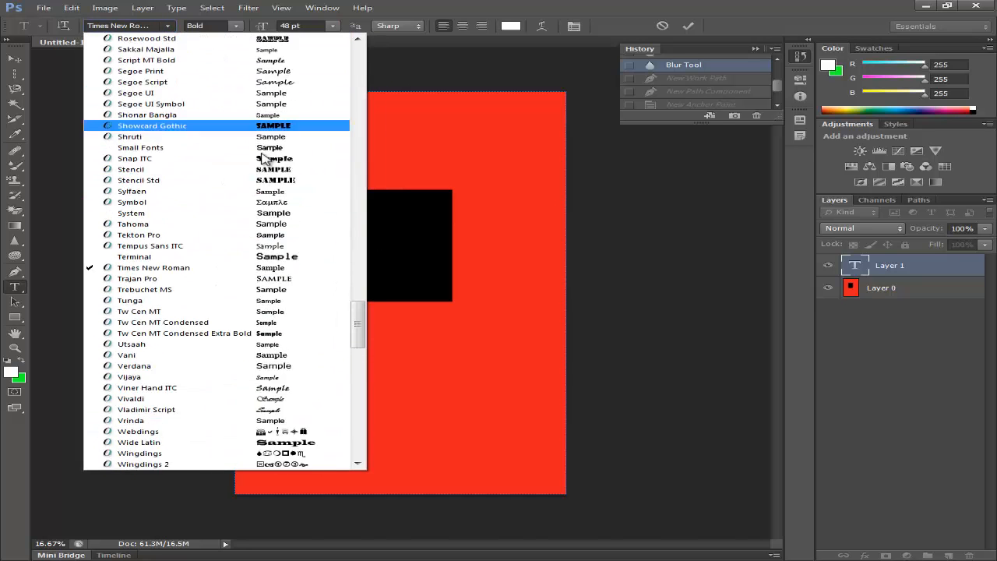
pyautogui.click(370, 292)
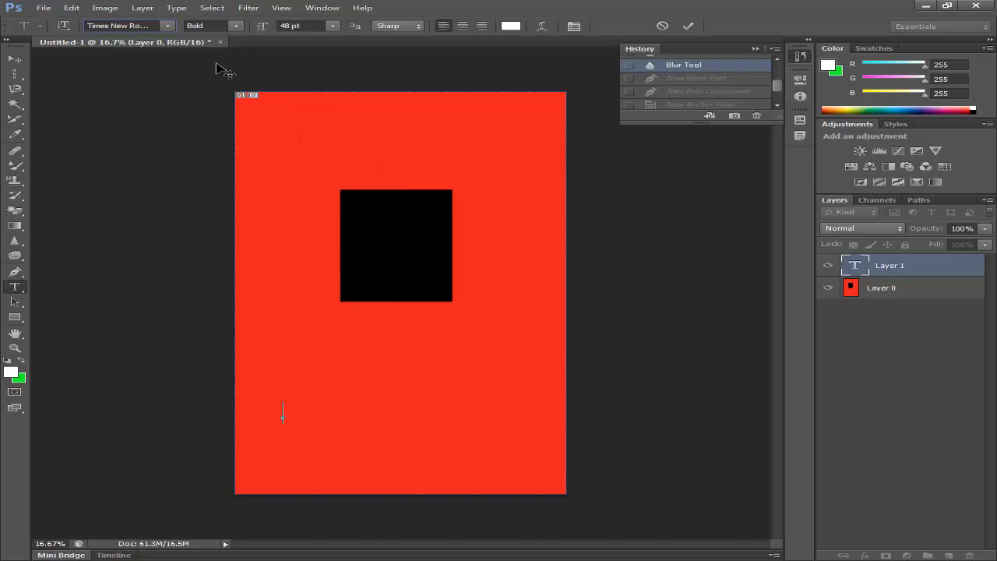
pyautogui.click(169, 28)
pyautogui.scroll(20, 360, 345)
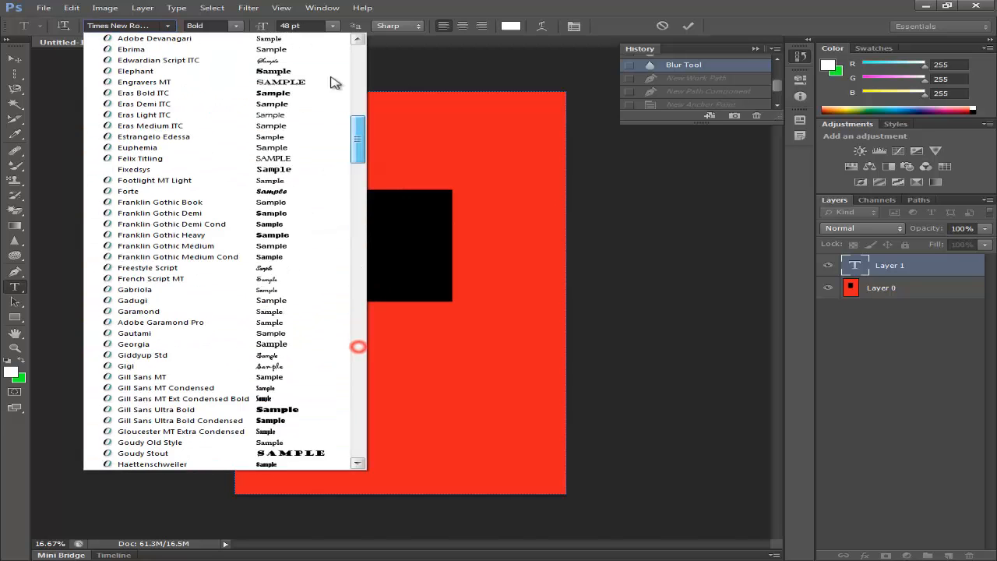
pyautogui.moveTo(357, 76); pyautogui.dragTo(358, 122)
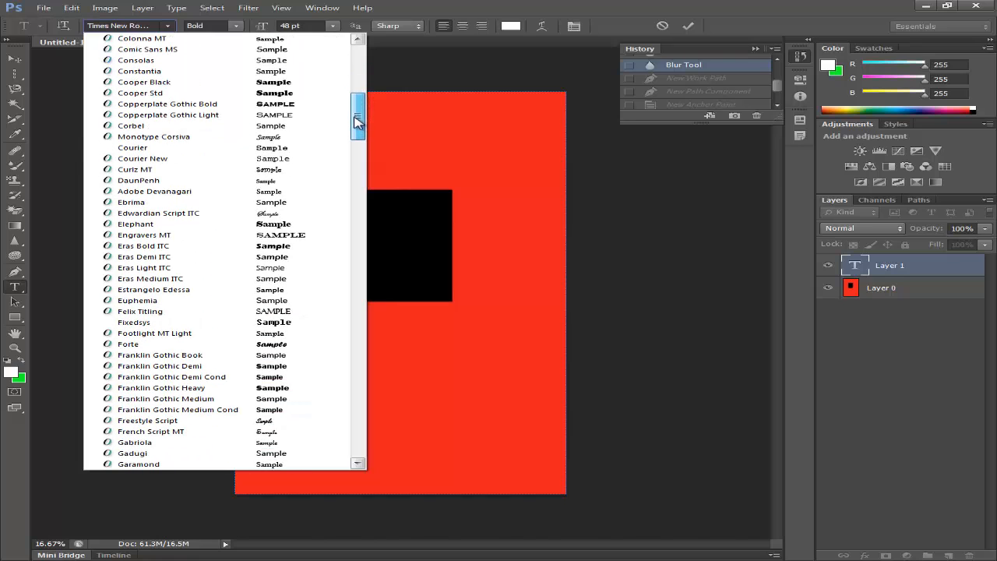
pyautogui.click(207, 213)
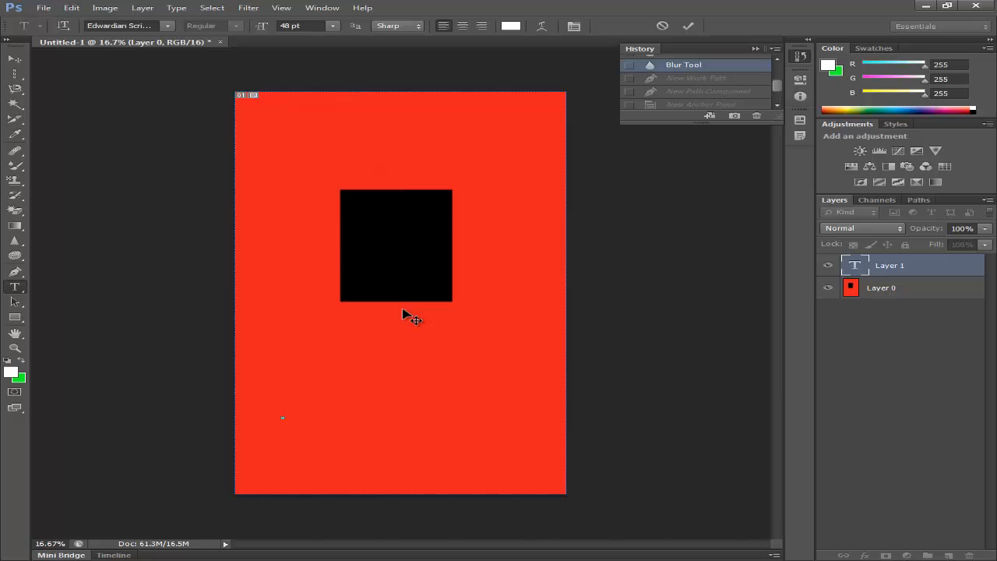
# Enter "The Happy End" as the text below the black square and commit it.
pyautogui.write('The Happ')
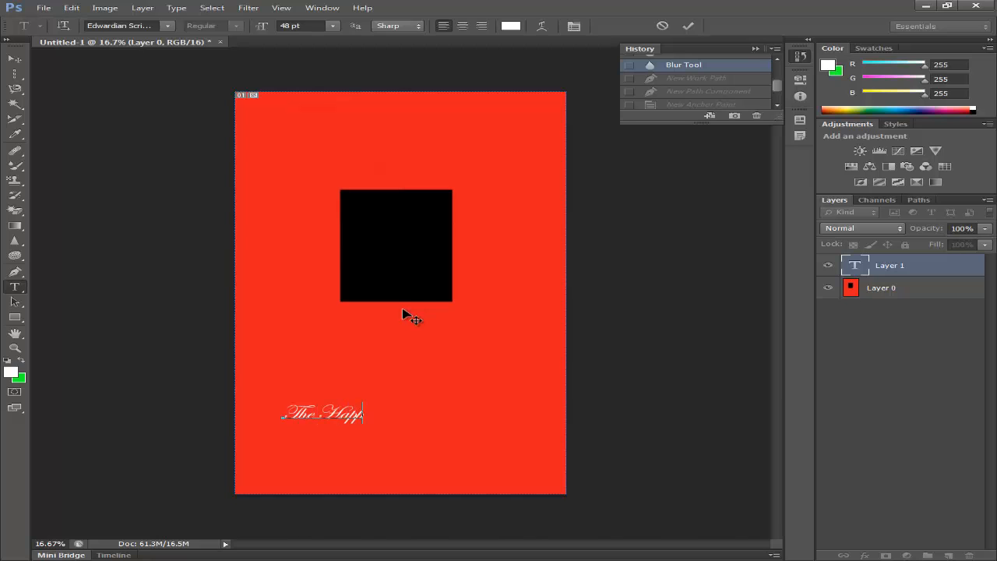
pyautogui.write('y Ed')
pyautogui.click(688, 26)
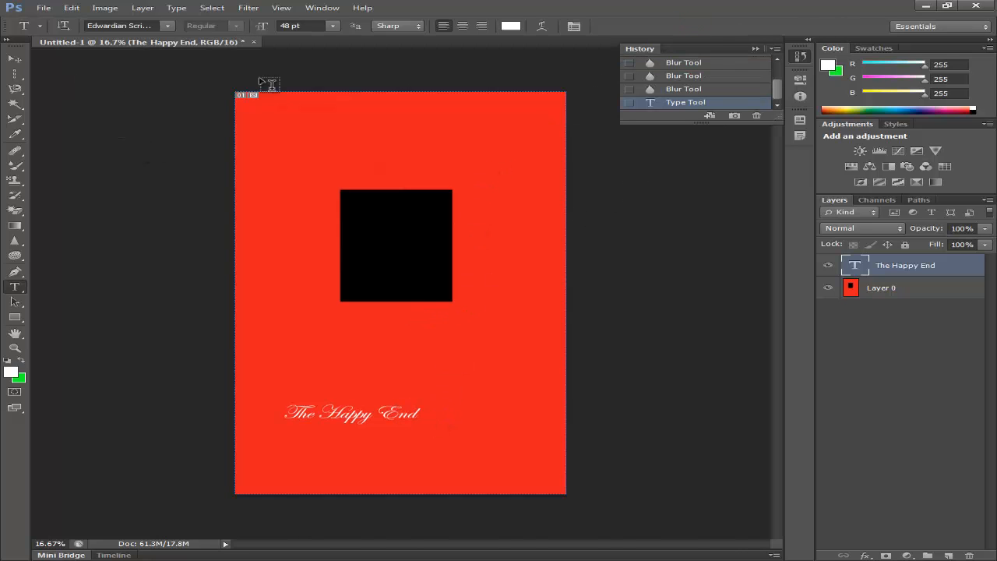
# Try a font size of 60 pt on the text, and set it back to 48 pt.
pyautogui.click(331, 26)
pyautogui.click(323, 225)
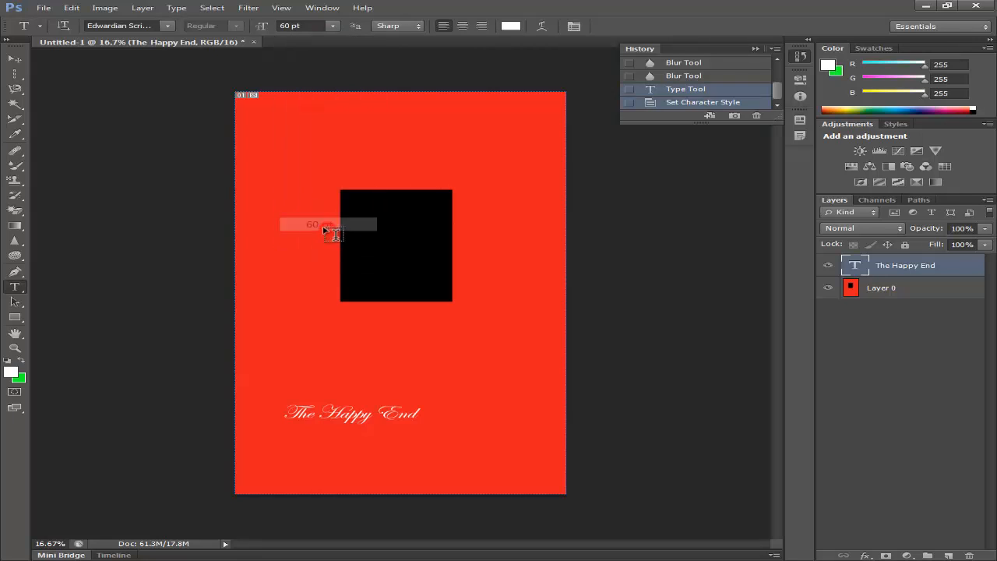
pyautogui.click(331, 26)
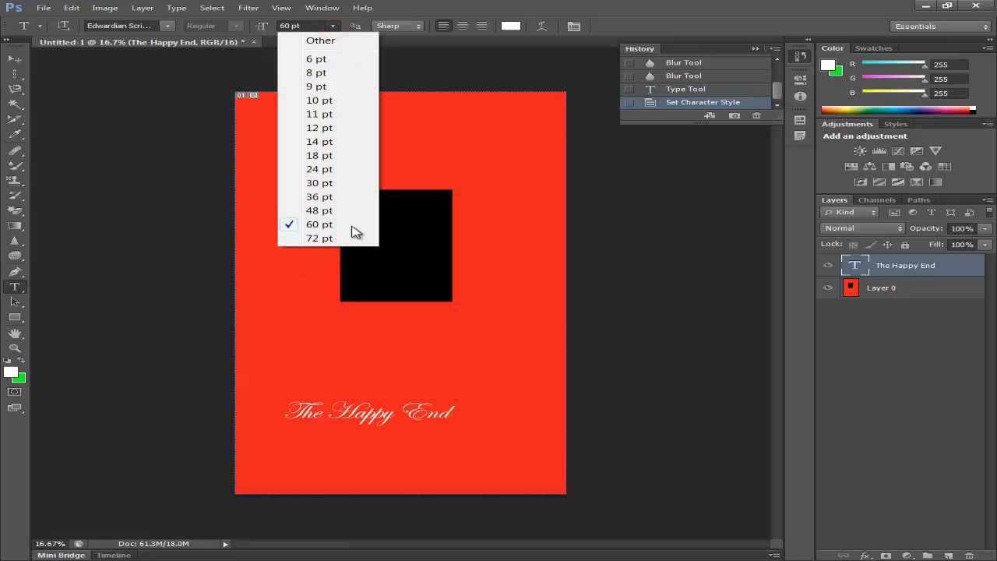
pyautogui.click(327, 214)
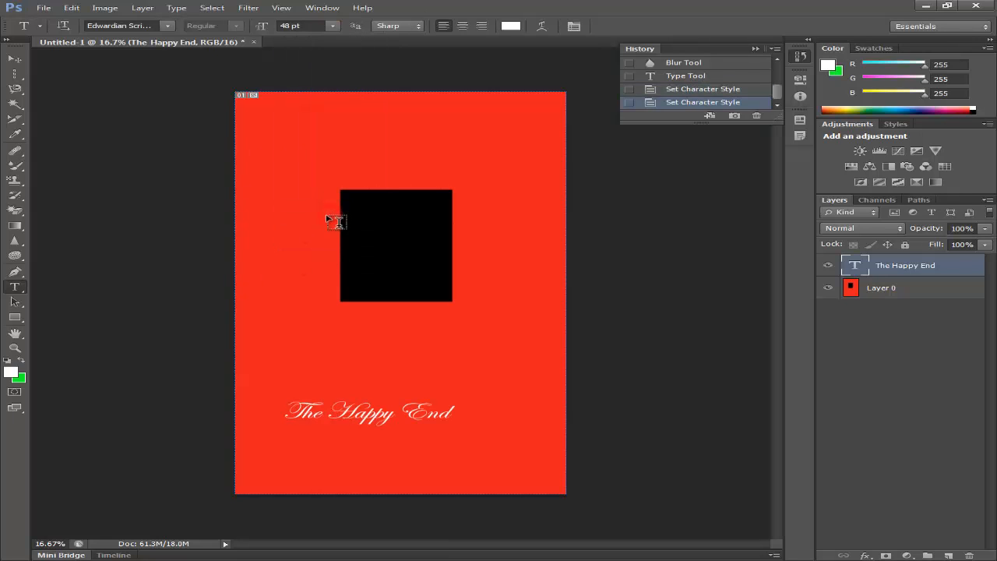
pyautogui.click(333, 26)
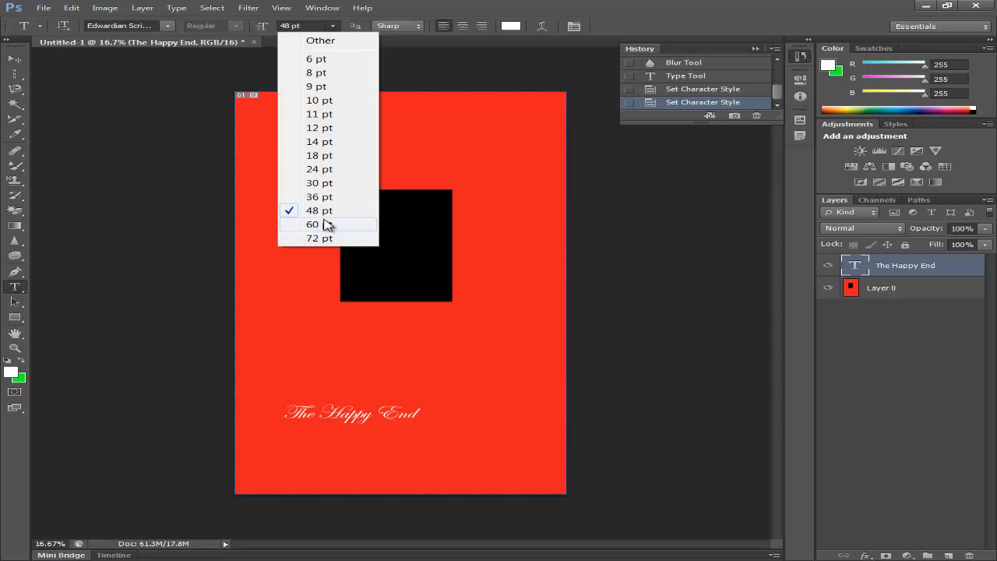
pyautogui.click(345, 29)
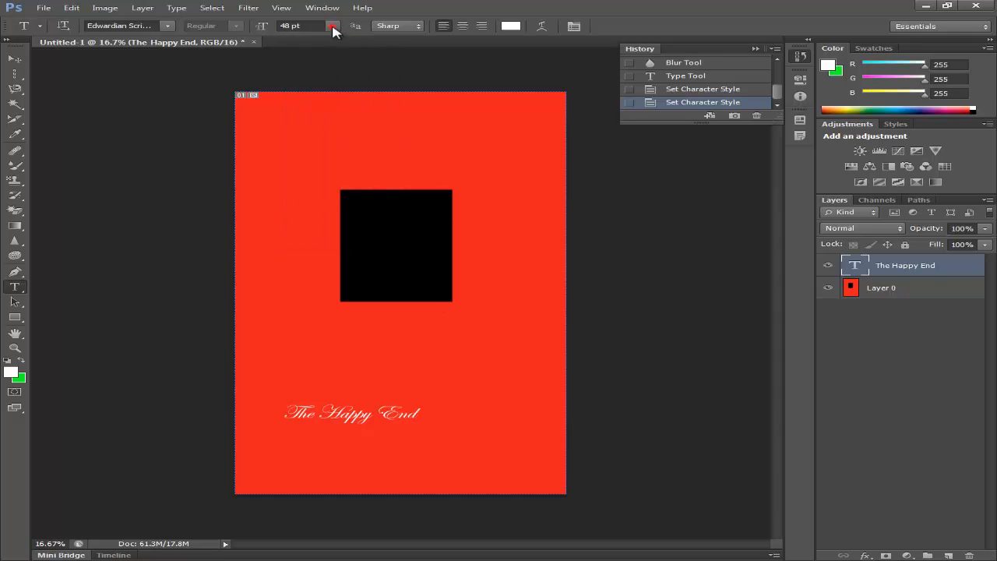
# Move the "The Happy End" text up onto the middle of the black square.
pyautogui.click(15, 60)
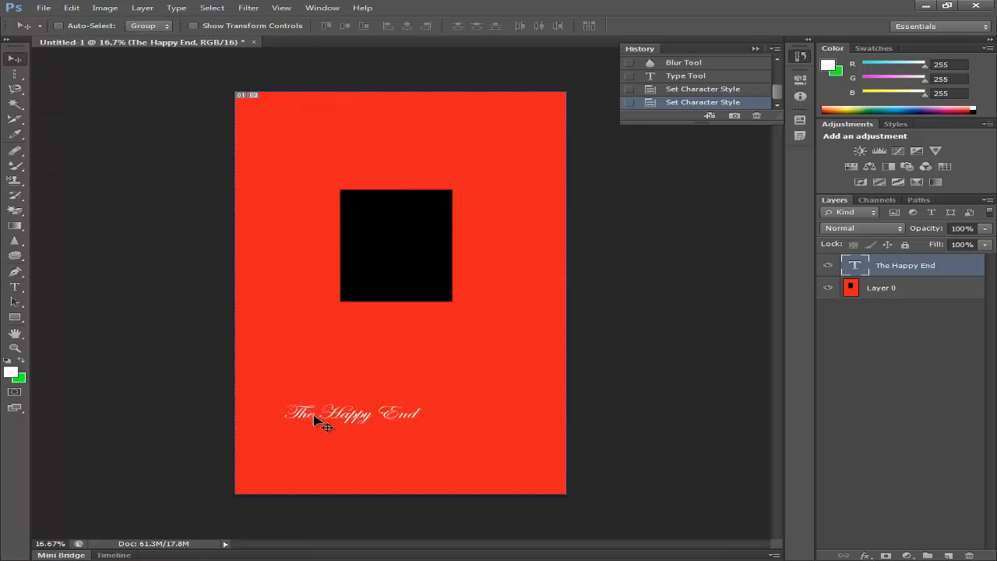
pyautogui.moveTo(314, 417); pyautogui.dragTo(354, 250)
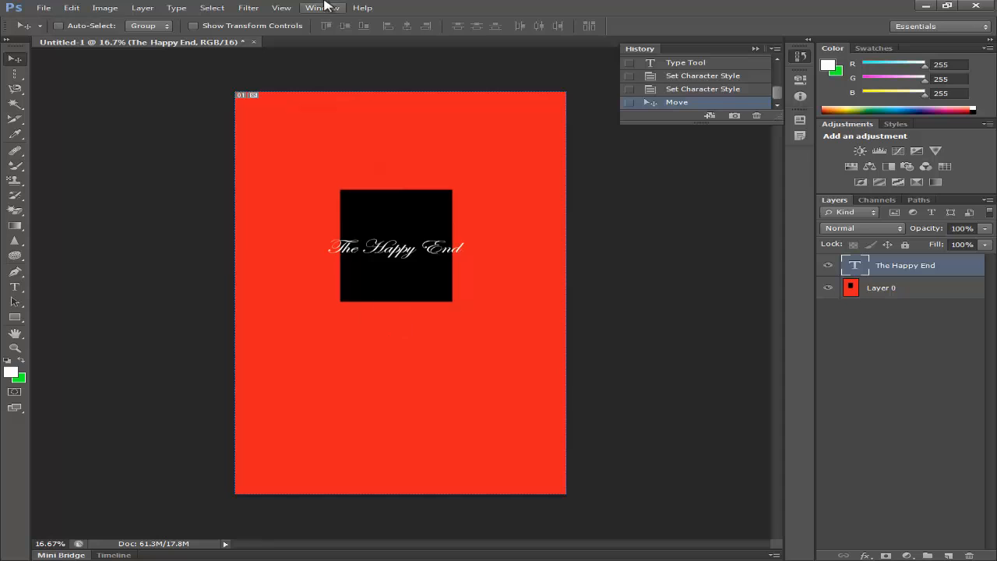
# Select characters of "The Happy End" for editing with the Type tool, and cancel the edit.
pyautogui.click(15, 287)
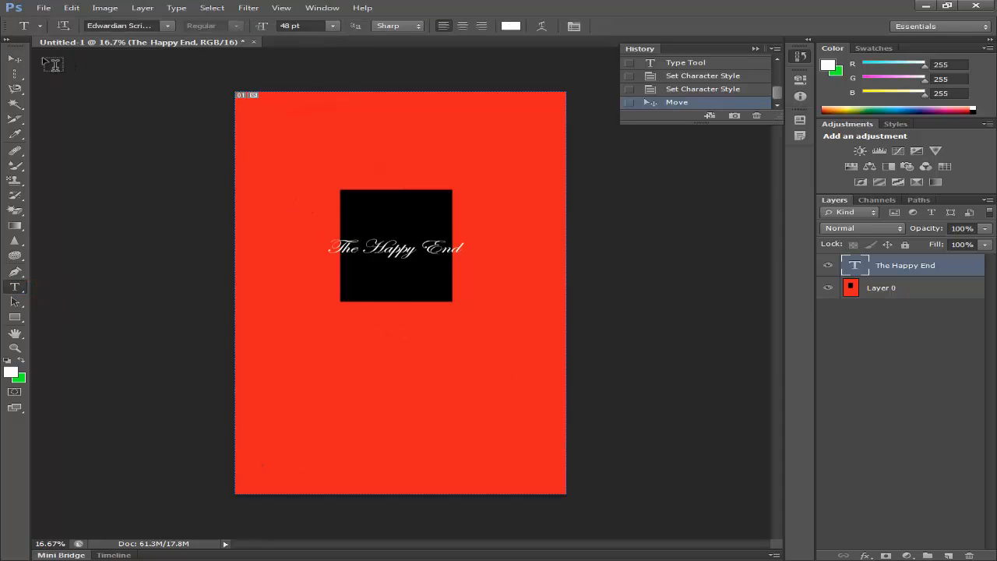
pyautogui.click(14, 58)
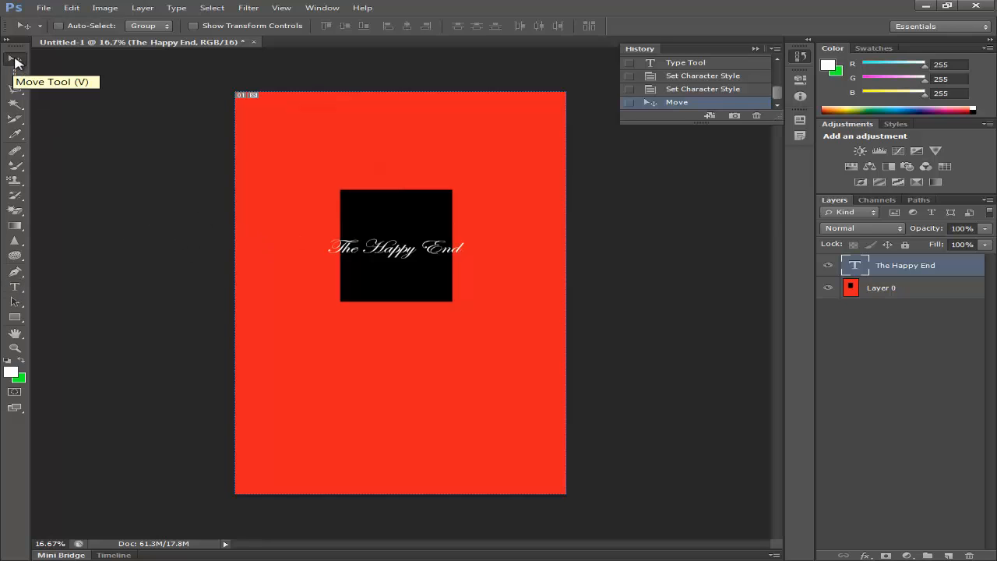
pyautogui.click(14, 286)
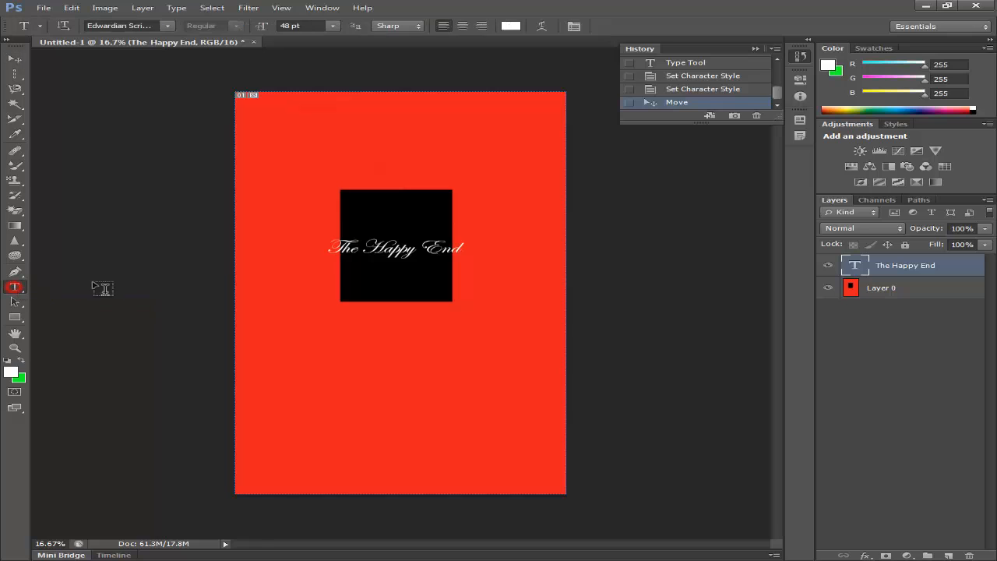
pyautogui.moveTo(335, 246); pyautogui.dragTo(493, 248)
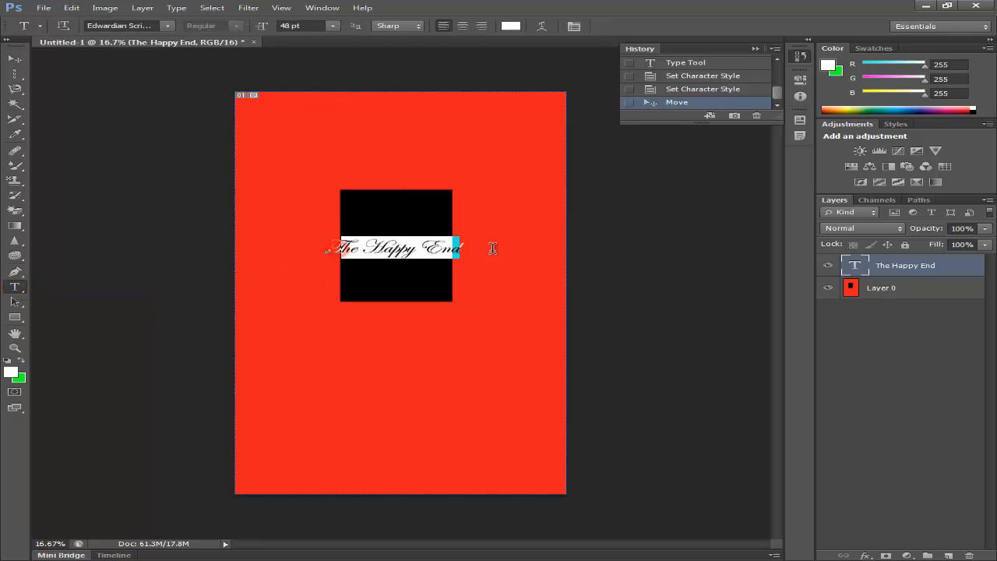
pyautogui.moveTo(421, 254); pyautogui.dragTo(381, 264)
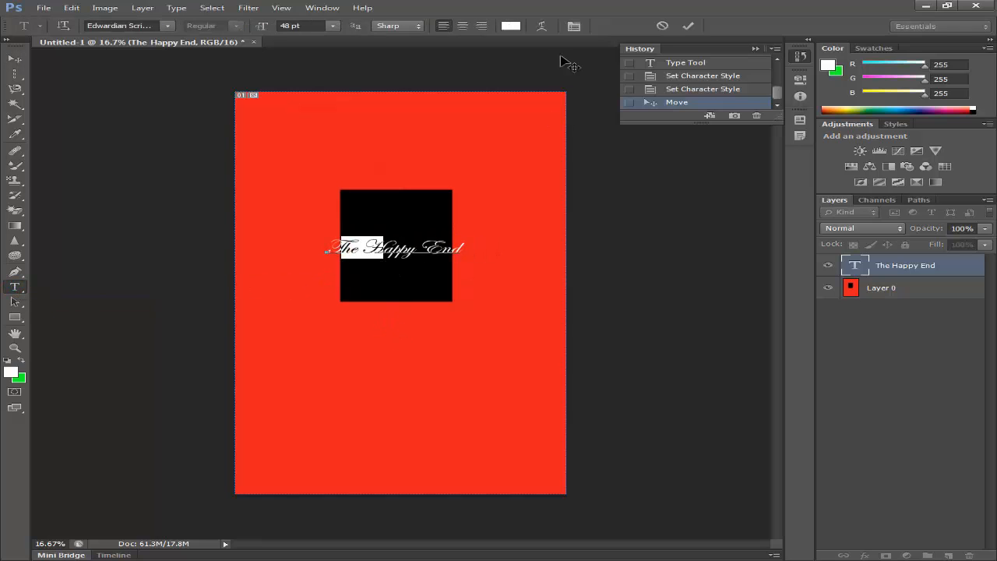
pyautogui.click(666, 24)
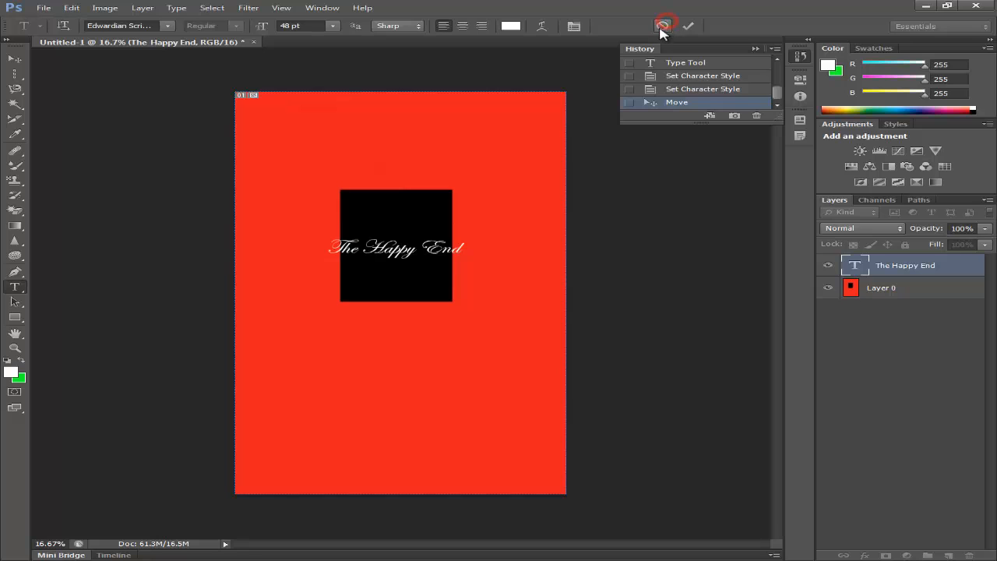
# Start a second text line with a few stray letters below the black square, and delete its layer.
pyautogui.click(365, 396)
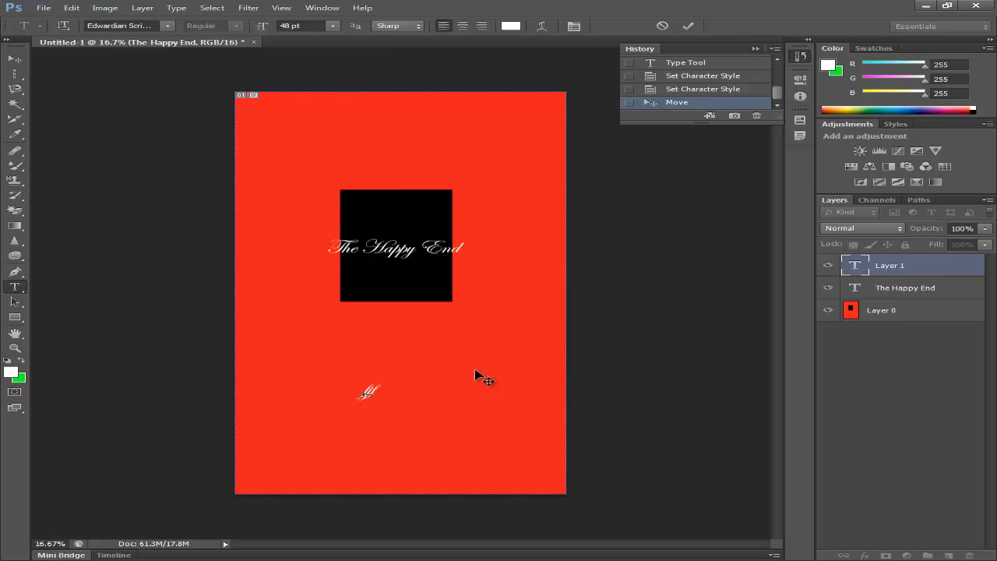
pyautogui.rightClick(878, 271)
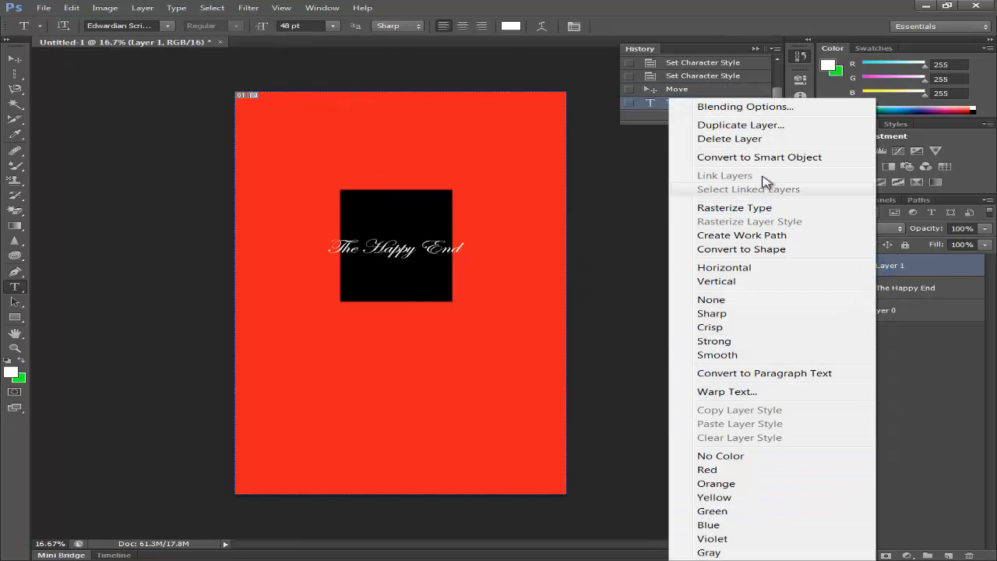
pyautogui.click(740, 138)
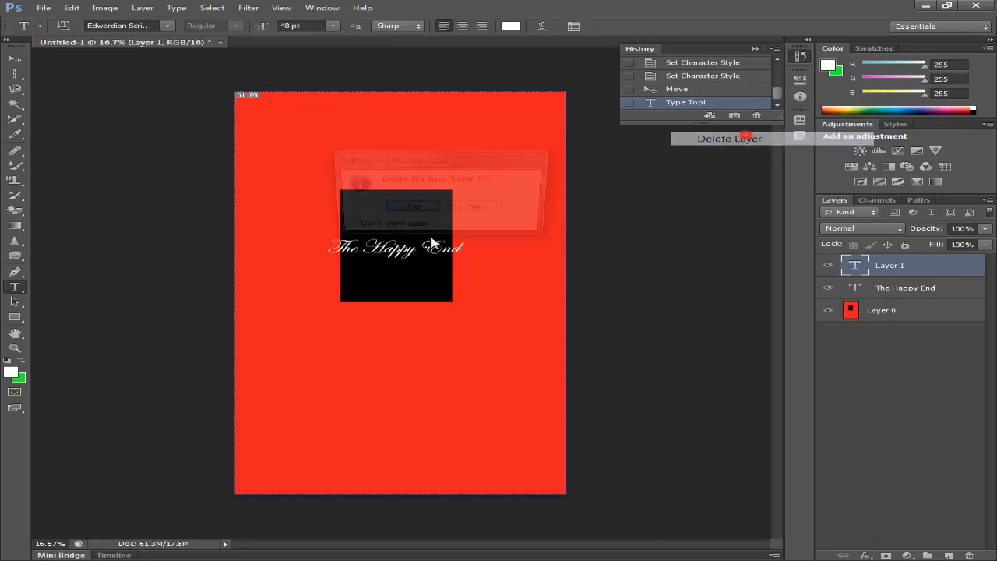
pyautogui.click(411, 208)
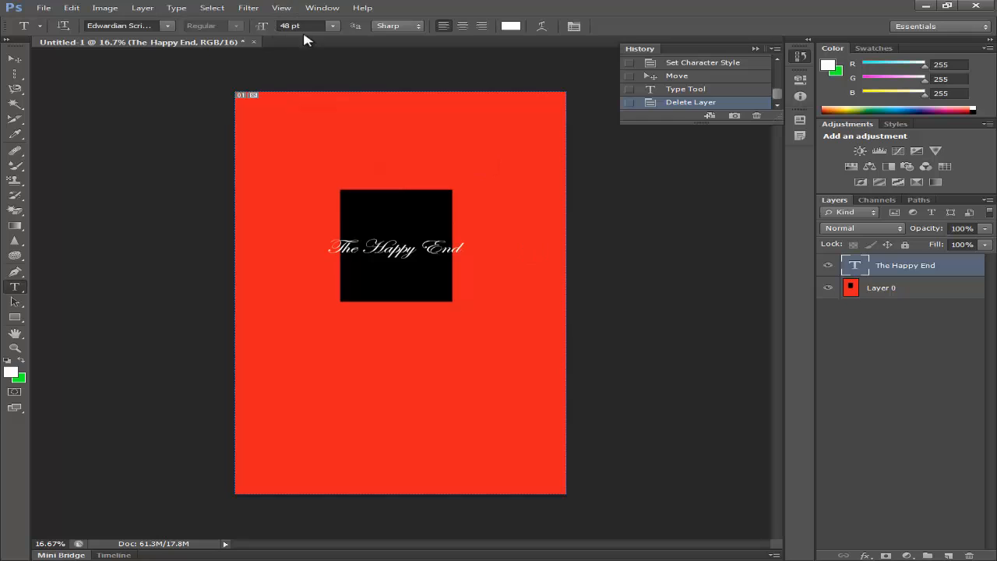
# Reduce the "The Happy End" text to 36 pt and center it inside the black square.
pyautogui.click(333, 25)
pyautogui.click(307, 198)
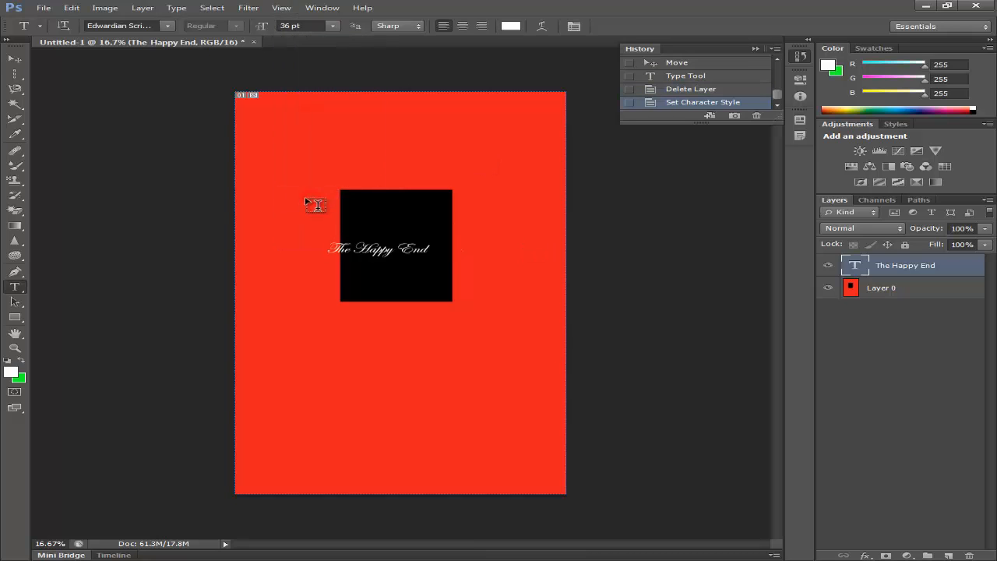
pyautogui.press('v')
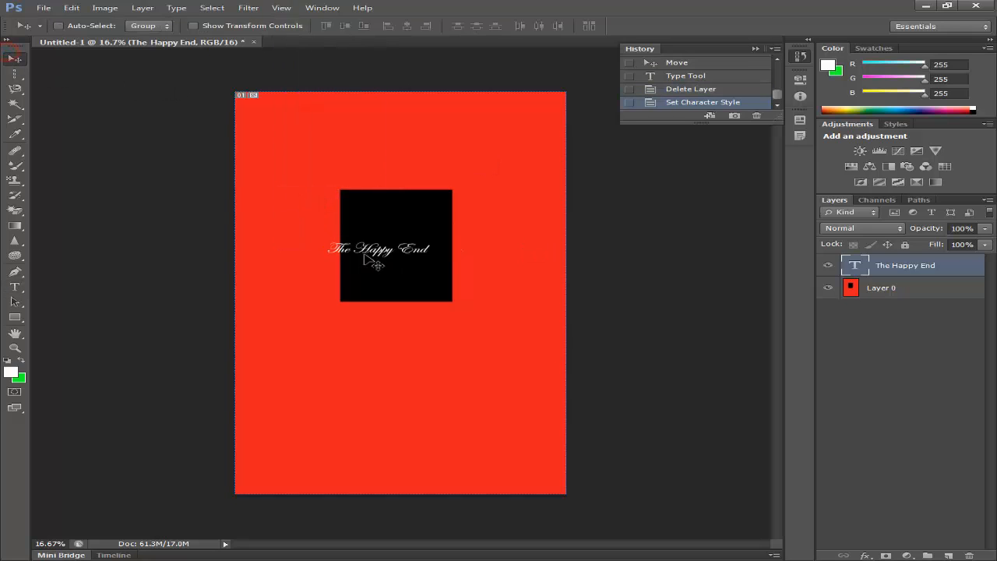
pyautogui.moveTo(364, 253); pyautogui.dragTo(379, 249)
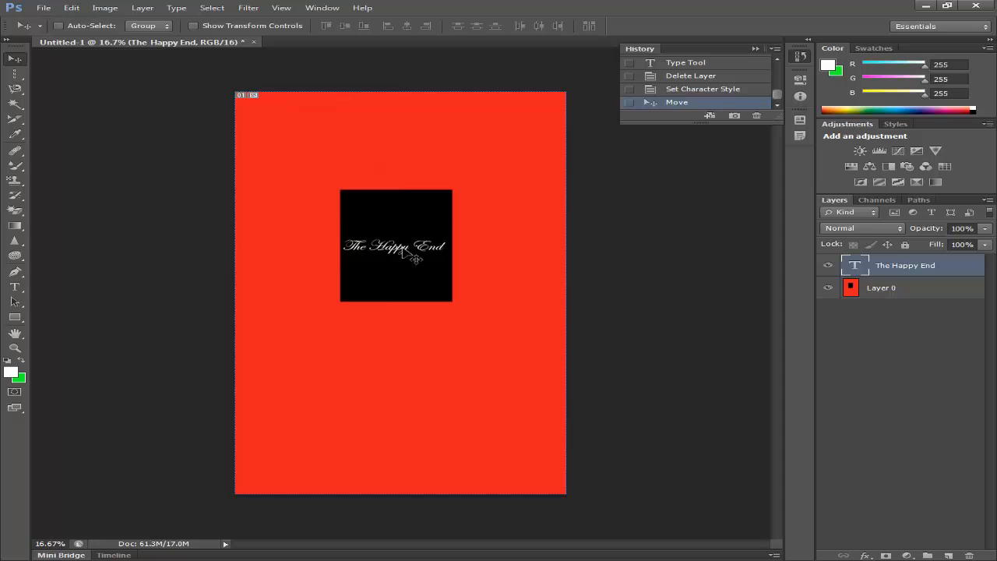
pyautogui.moveTo(396, 245); pyautogui.dragTo(395, 249)
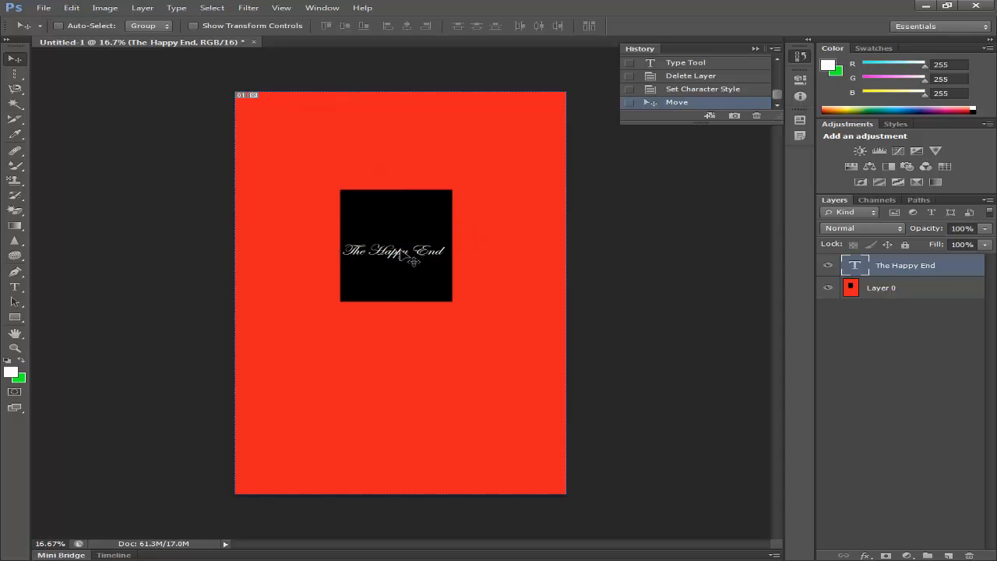
# Free-transform the text, stretching it to the square's side edges and to nearly its full height, and apply the transform.
pyautogui.click(72, 10)
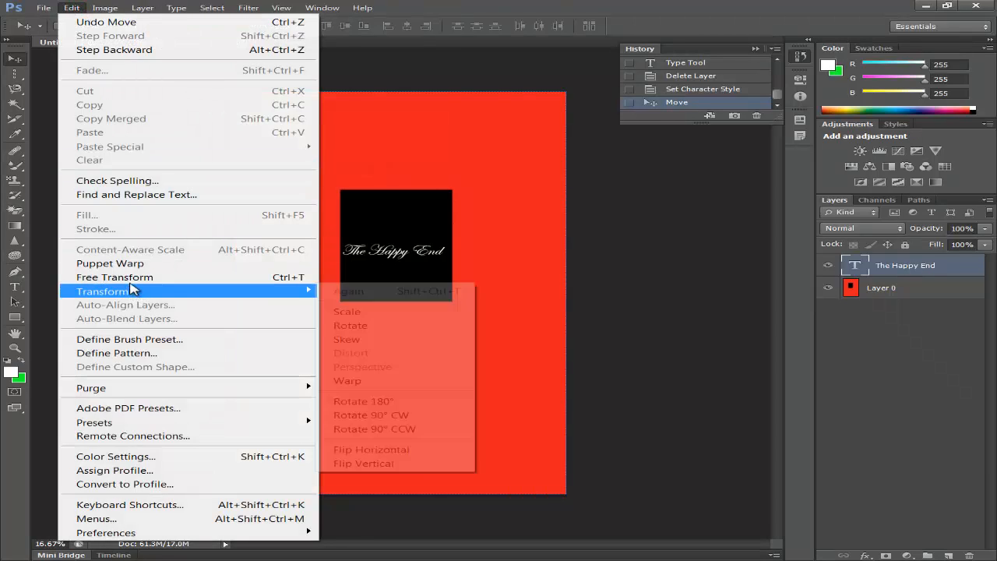
pyautogui.click(128, 278)
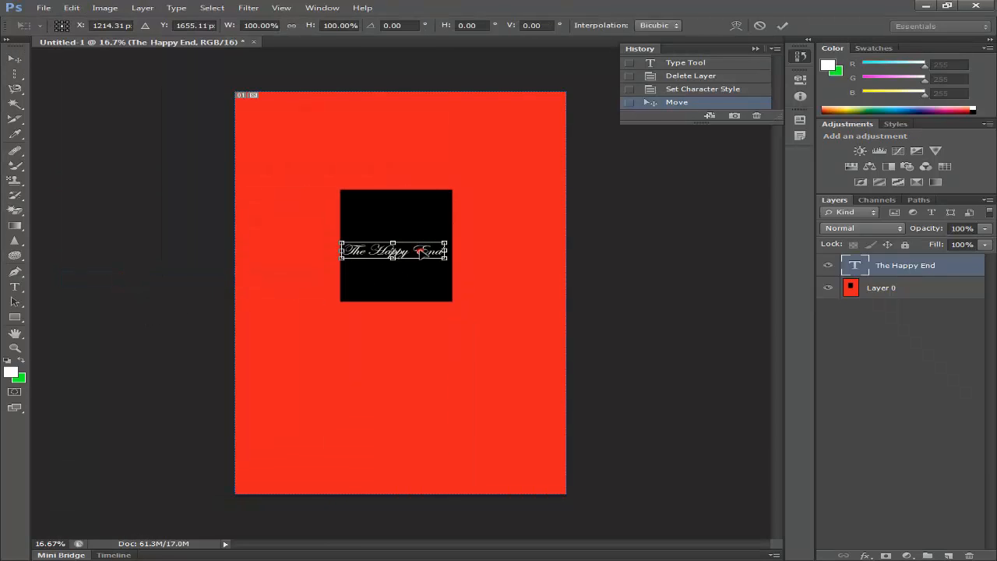
pyautogui.moveTo(424, 254); pyautogui.dragTo(454, 251)
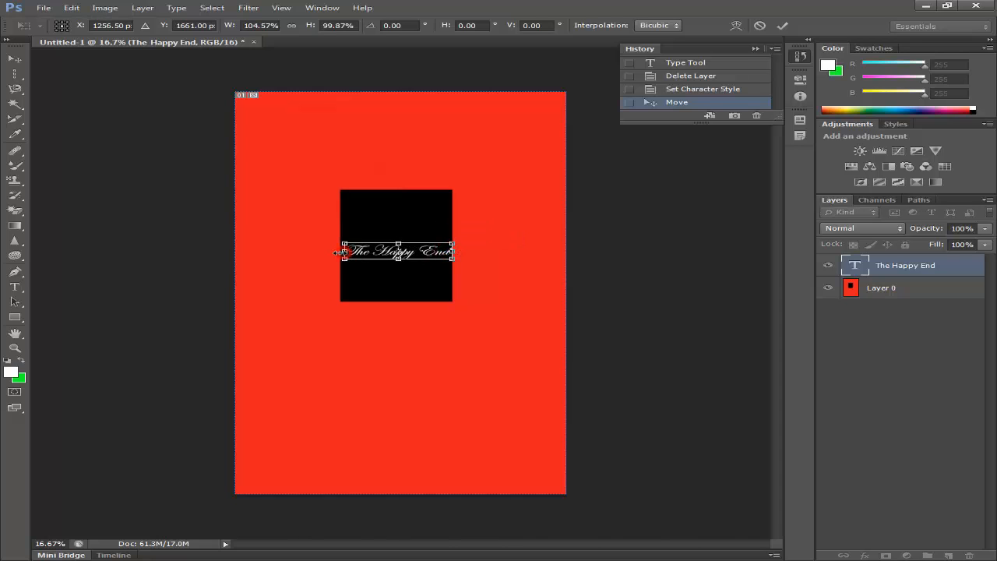
pyautogui.moveTo(341, 253); pyautogui.dragTo(338, 252)
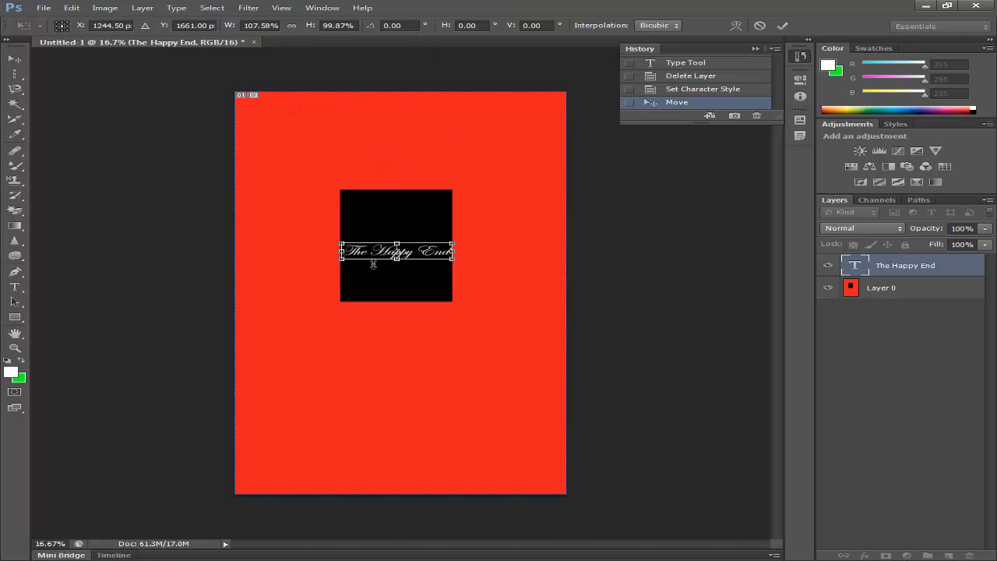
pyautogui.moveTo(398, 243); pyautogui.dragTo(396, 185)
pyautogui.moveTo(396, 273); pyautogui.dragTo(397, 298)
pyautogui.click(782, 27)
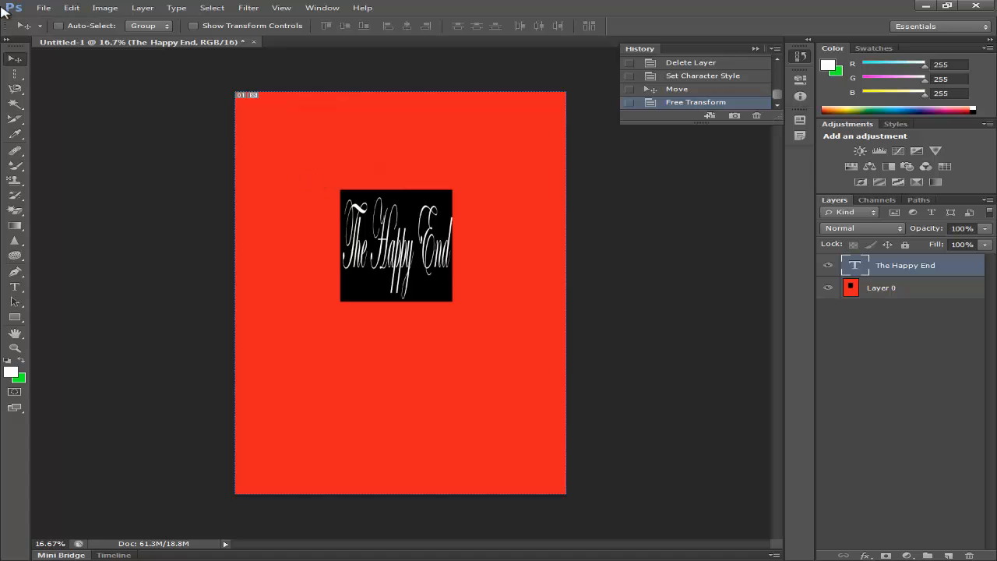
pyautogui.click(70, 8)
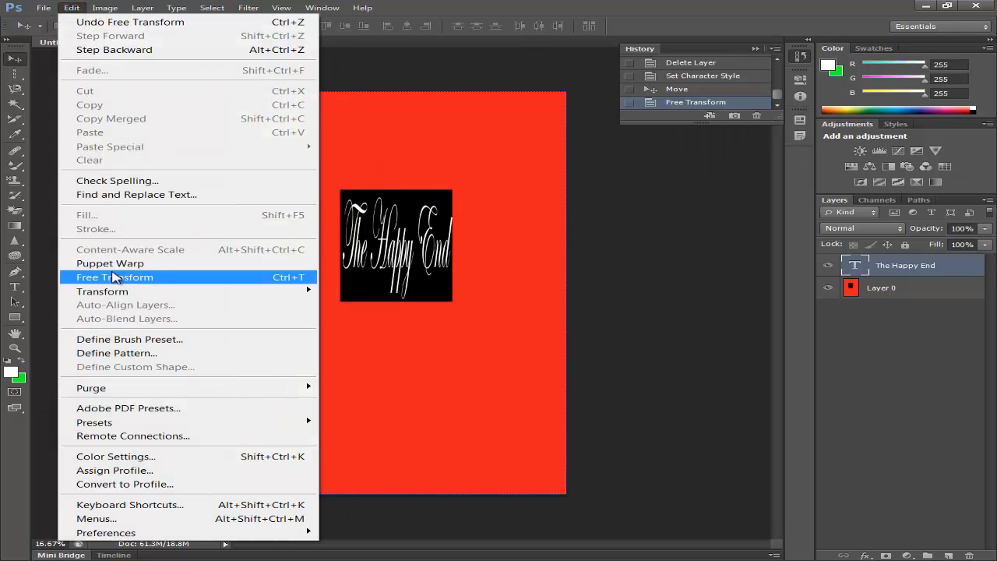
pyautogui.click(580, 7)
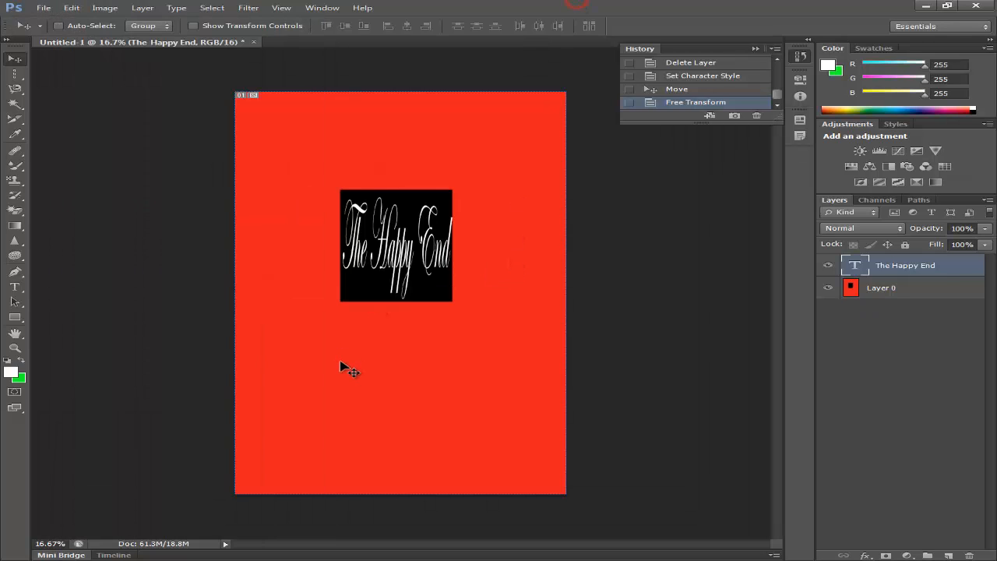
# Free-transform "The Happy End" text to about 240% width, extending it past both sides of the black square, and apply the transform.
pyautogui.hotkey('ctrl', 't')
pyautogui.moveTo(457, 242); pyautogui.dragTo(533, 242)
pyautogui.moveTo(338, 243); pyautogui.dragTo(265, 242)
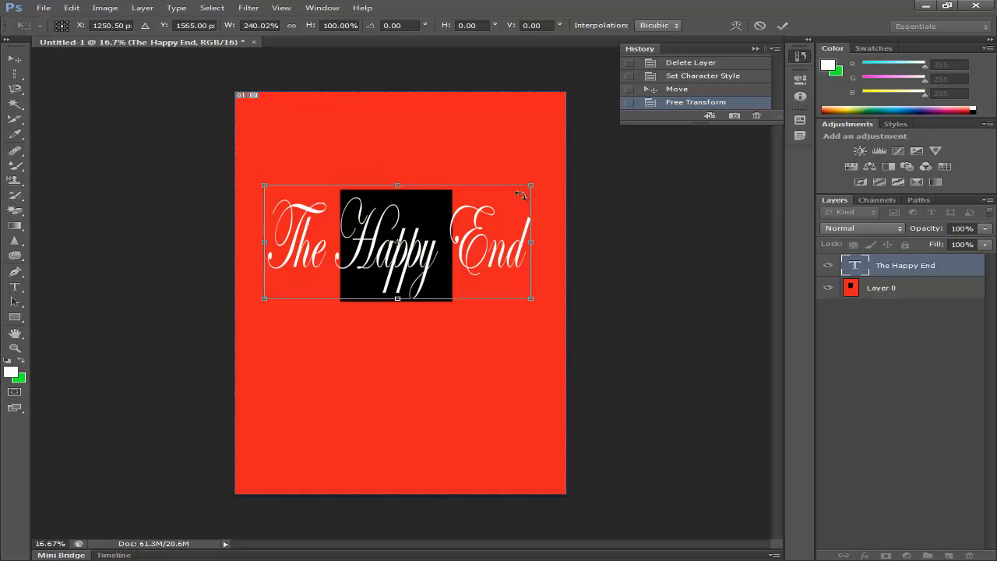
pyautogui.click(784, 28)
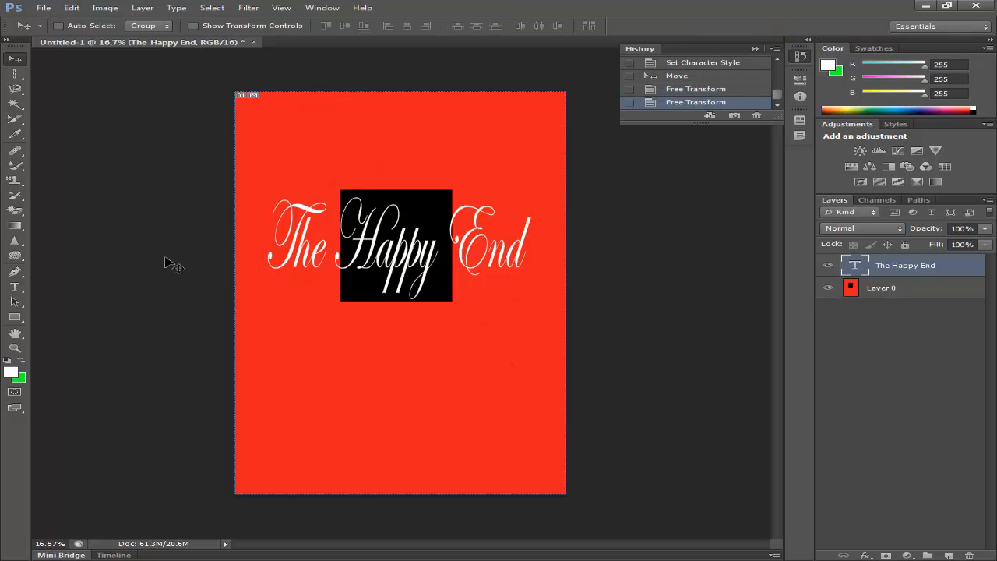
# Add the vertical text "The Happy Beginning" at 36 pt below the black square with the Vertical Type tool.
pyautogui.click(17, 317)
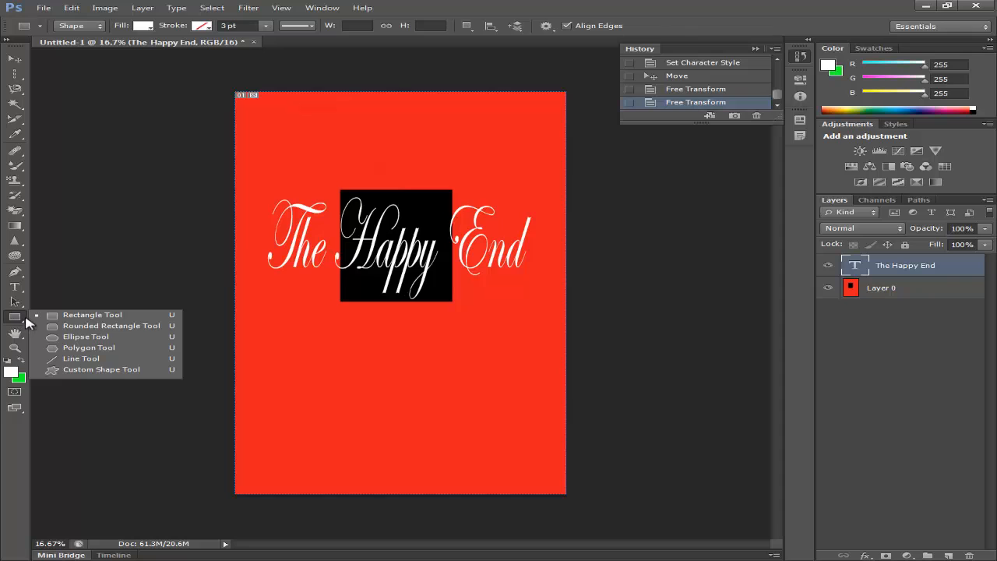
pyautogui.click(22, 300)
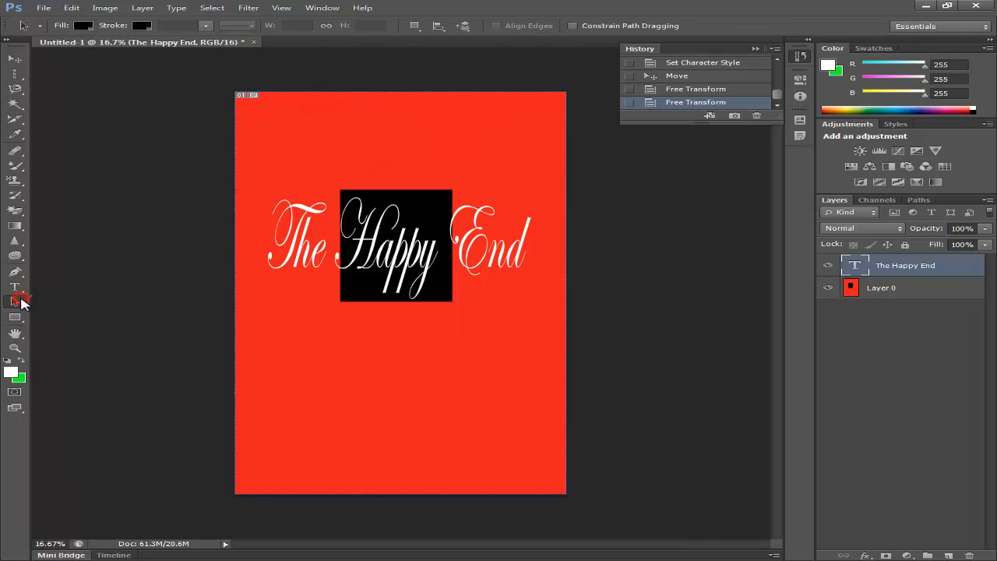
pyautogui.click(15, 286)
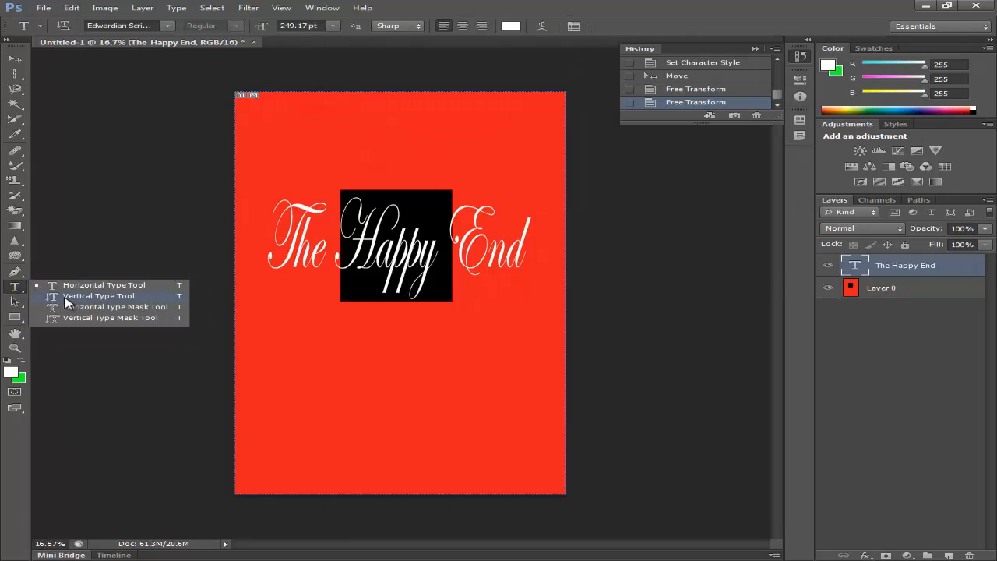
pyautogui.click(66, 298)
pyautogui.click(328, 337)
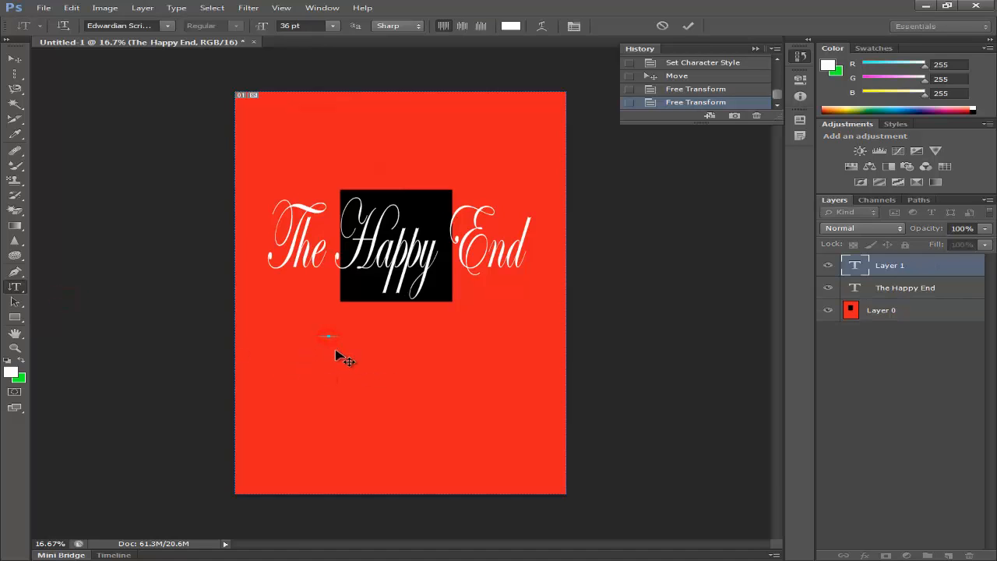
pyautogui.write('The HappyB')
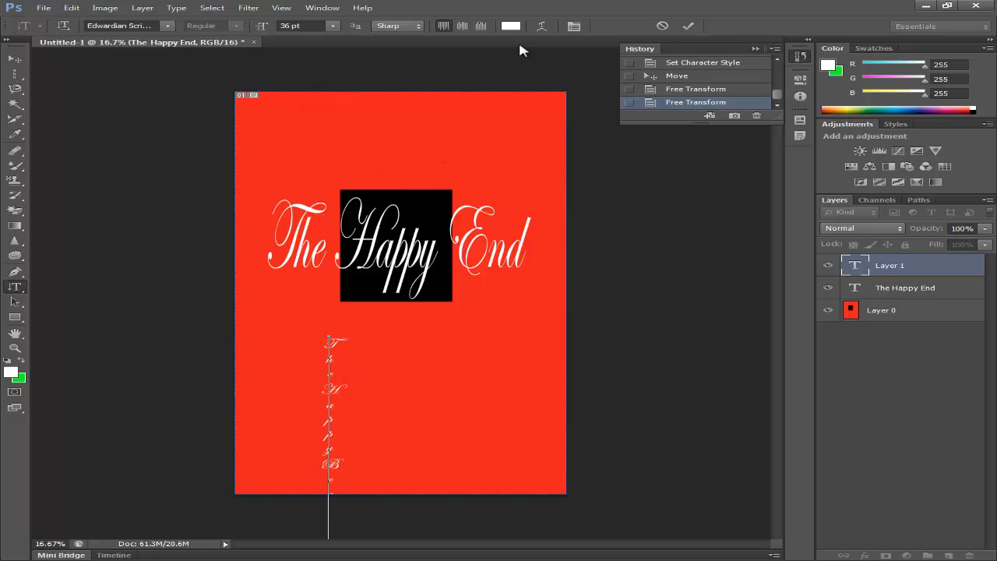
pyautogui.click(689, 26)
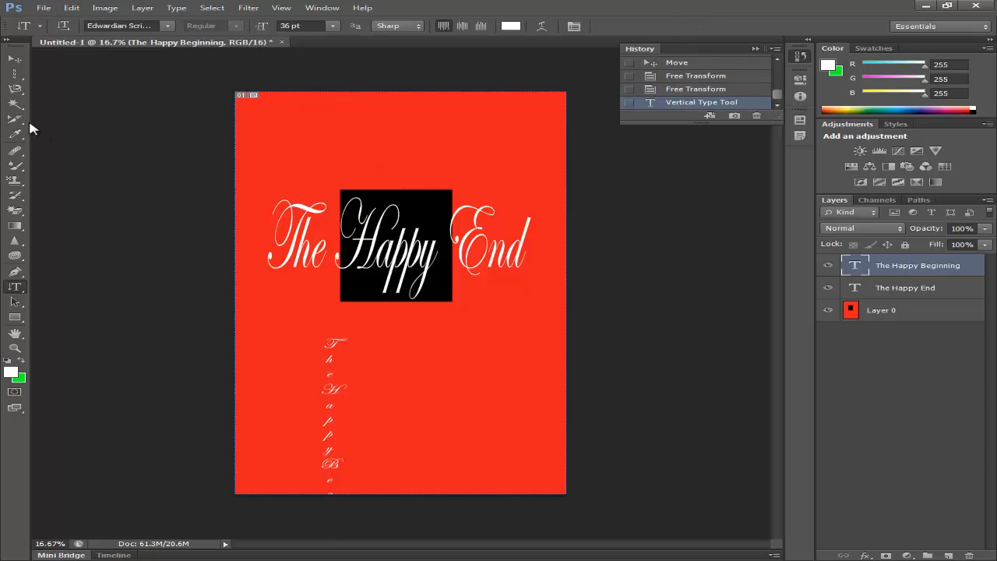
# Move the vertical text to the canvas's left edge and free-transform it to about 349% width and 134% height.
pyautogui.click(15, 57)
pyautogui.moveTo(335, 390); pyautogui.dragTo(252, 173)
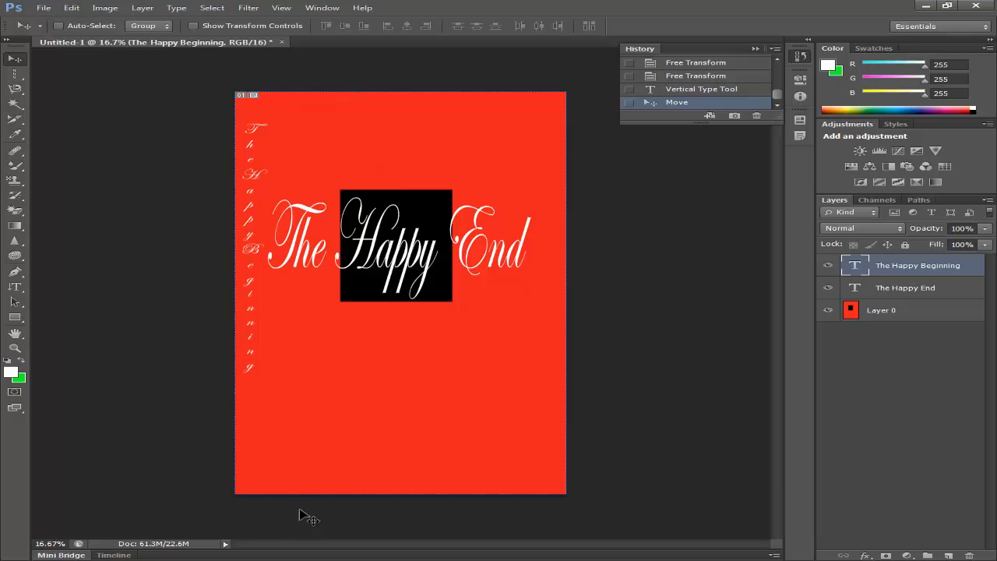
pyautogui.hotkey('ctrl', 't')
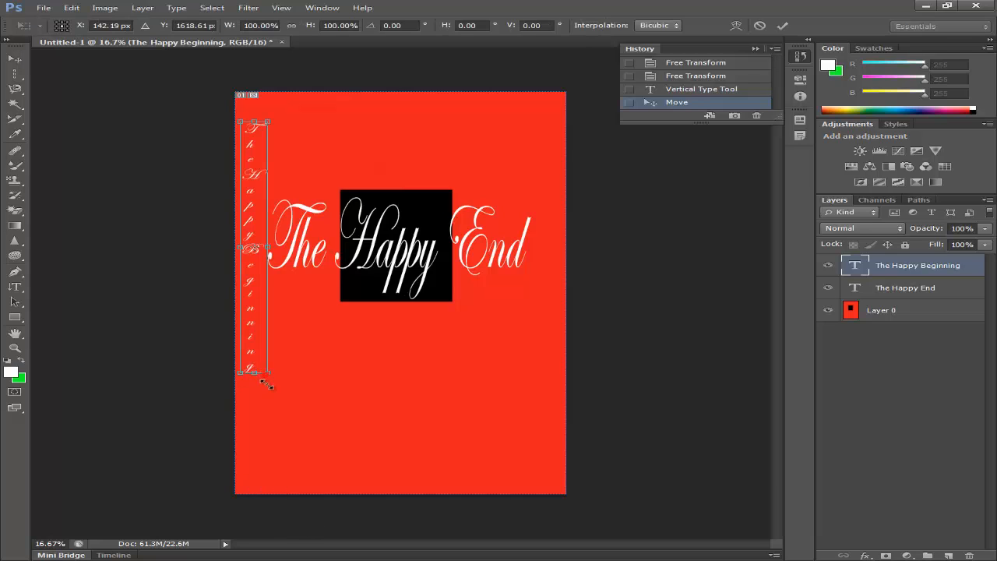
pyautogui.moveTo(266, 385); pyautogui.dragTo(338, 459)
pyautogui.moveTo(278, 335); pyautogui.dragTo(258, 338)
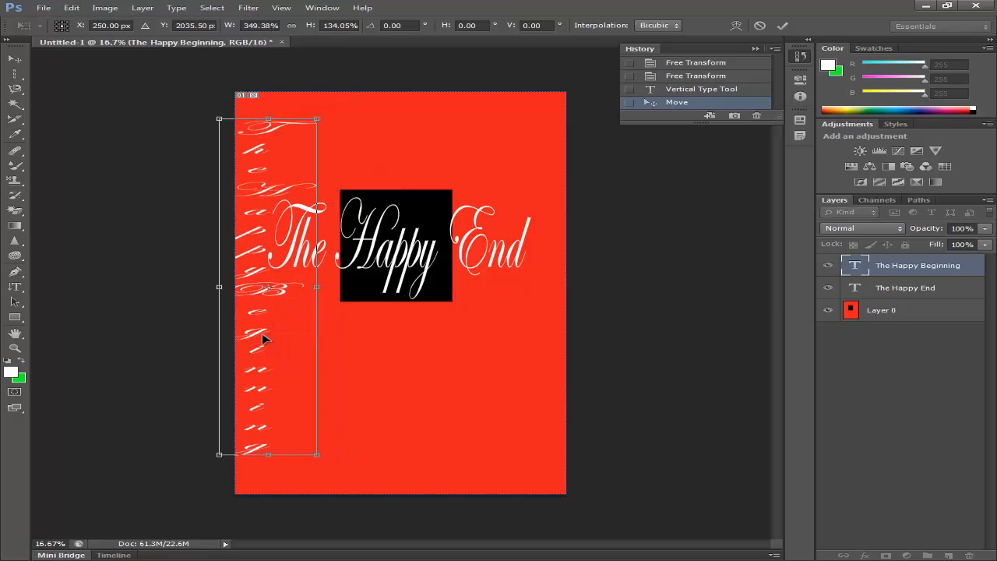
pyautogui.click(783, 25)
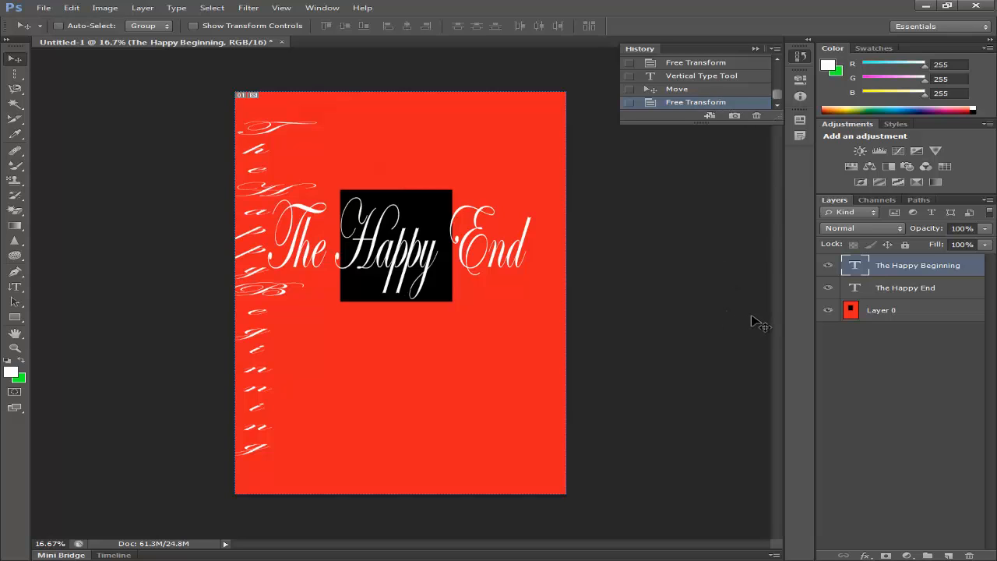
# Duplicate the "The Happy Beginning" layer and move the copy to the canvas's right edge.
pyautogui.rightClick(892, 270)
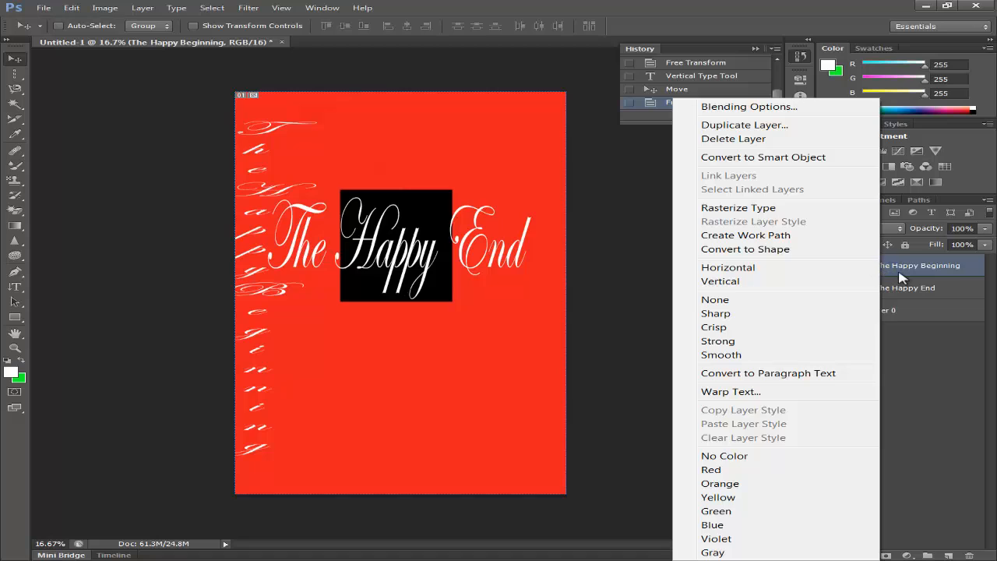
pyautogui.click(942, 371)
pyautogui.rightClick(896, 267)
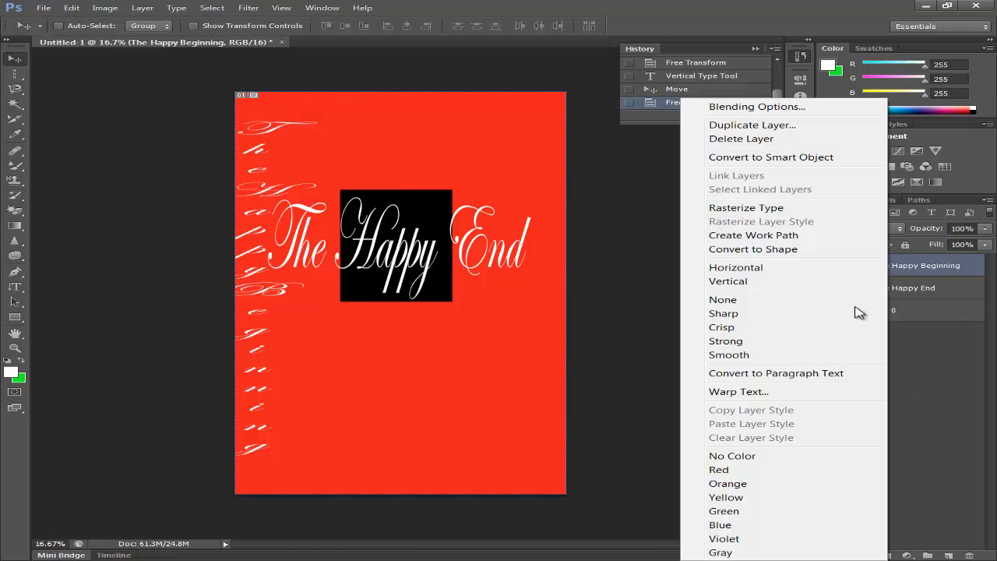
pyautogui.click(767, 124)
pyautogui.click(632, 178)
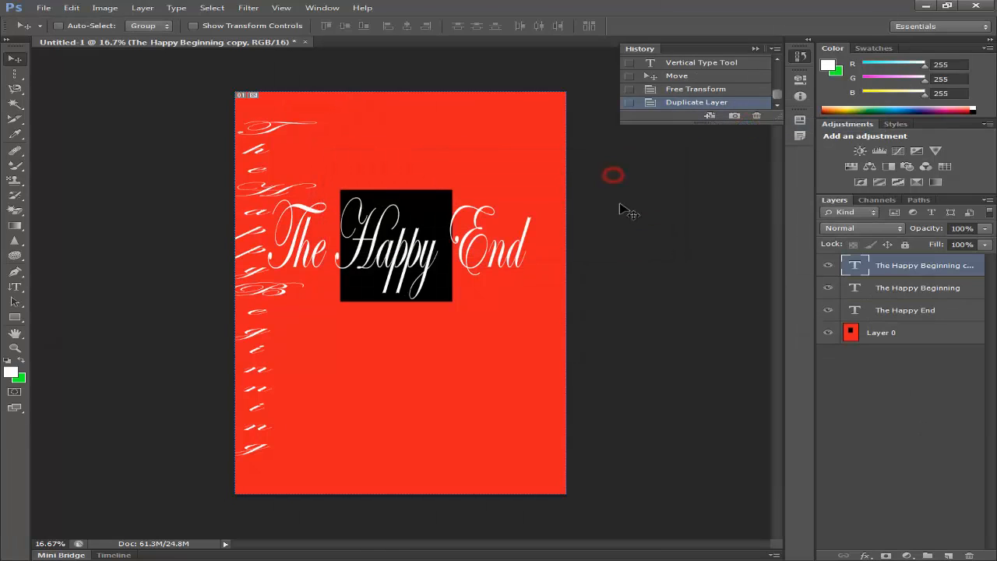
pyautogui.moveTo(270, 195); pyautogui.dragTo(520, 196)
# Flip the copied vertical text horizontally, apply the transform, and shift the text slightly right to mirror the original.
pyautogui.click(71, 8)
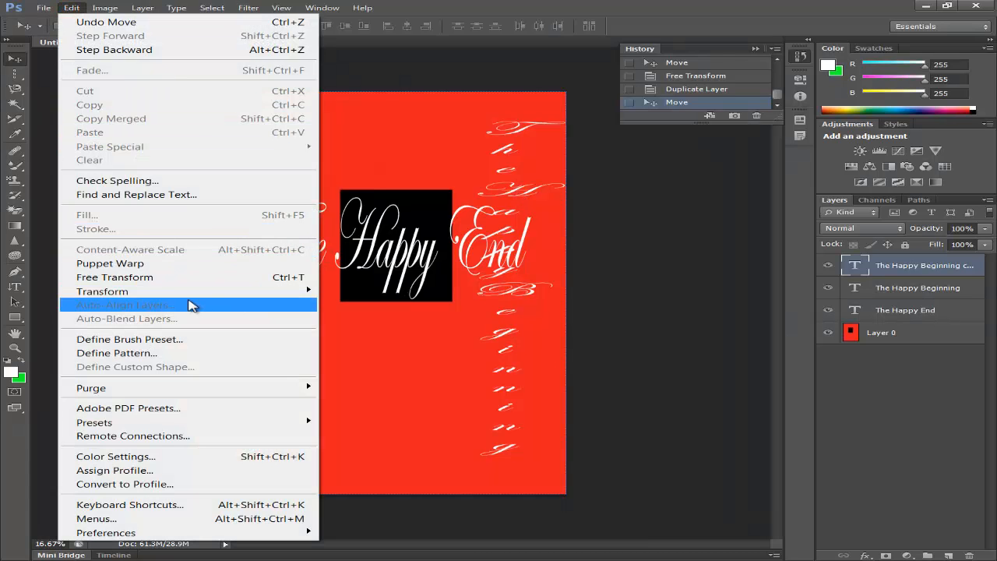
pyautogui.click(91, 21)
pyautogui.click(363, 8)
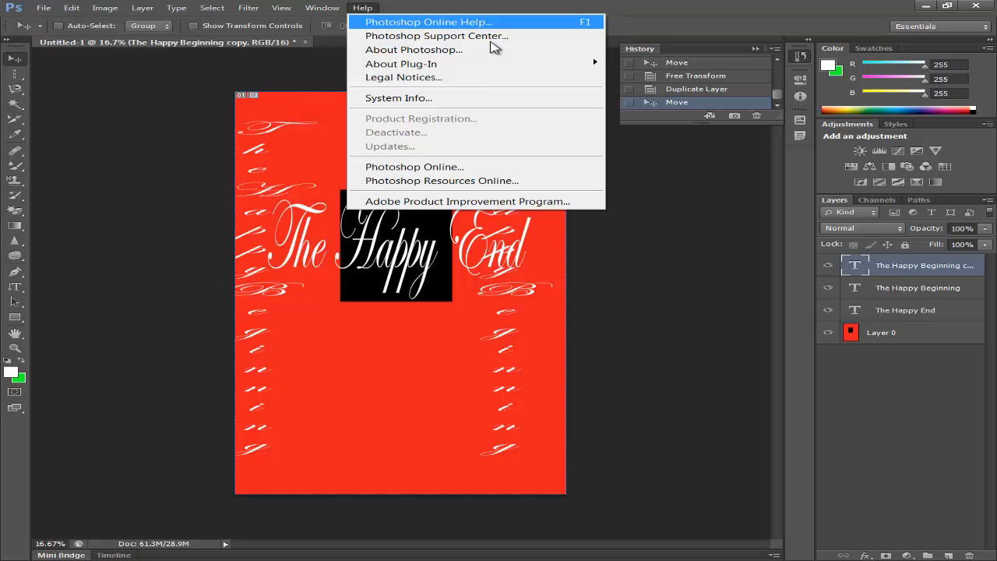
pyautogui.click(549, 4)
pyautogui.hotkey('ctrl', 't')
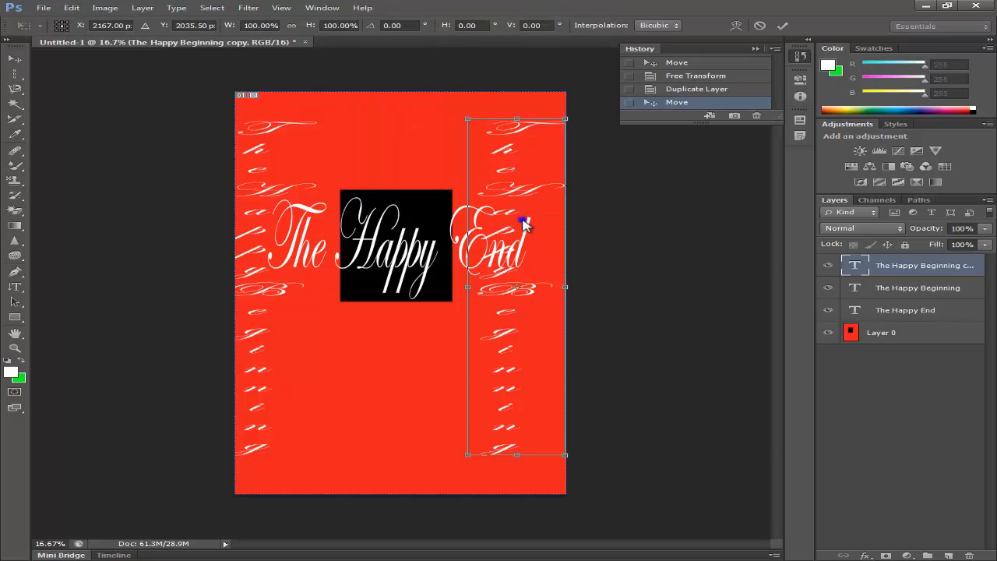
pyautogui.rightClick(522, 223)
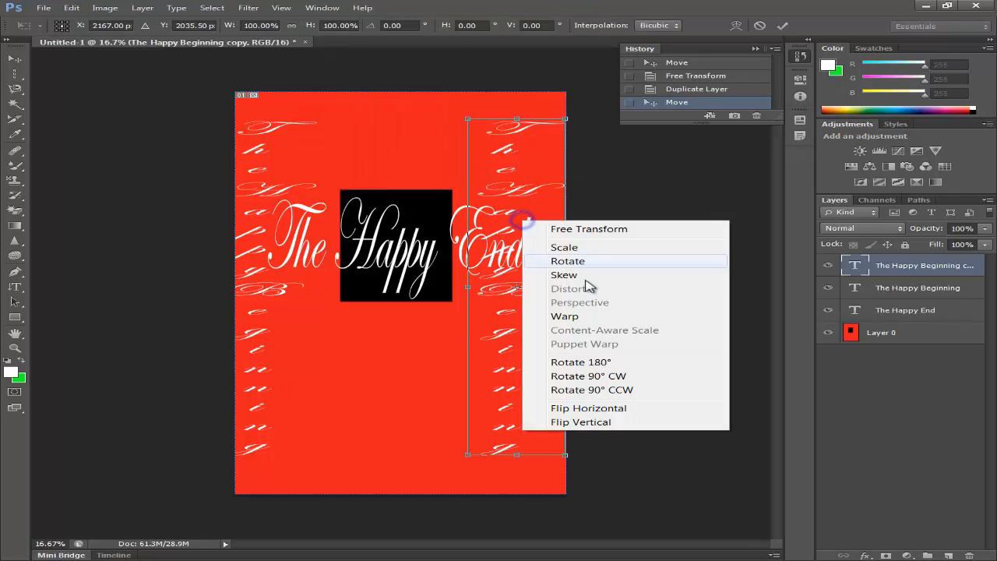
pyautogui.click(631, 411)
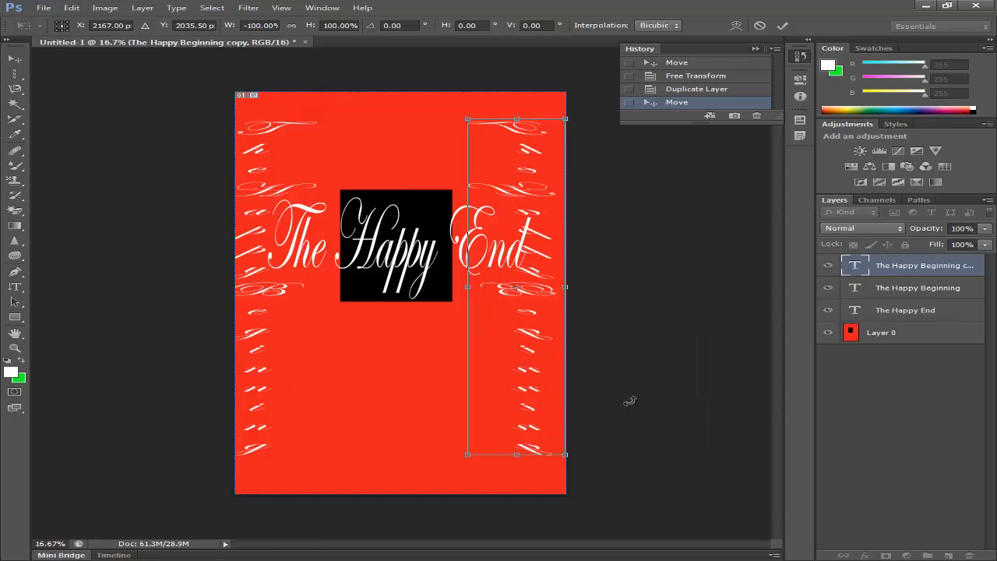
pyautogui.click(783, 24)
pyautogui.moveTo(534, 305); pyautogui.dragTo(544, 307)
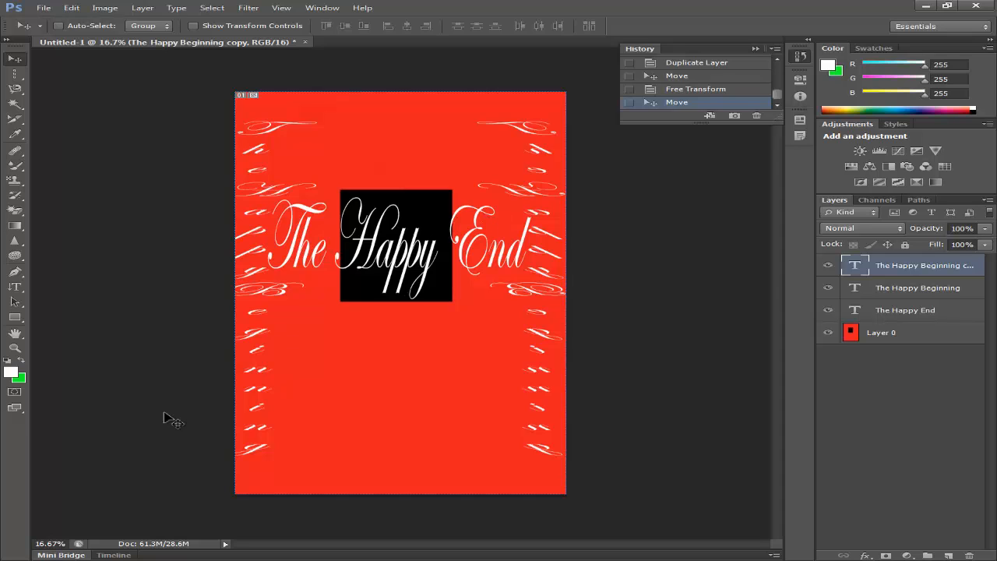
# Try the Path Selection tool on the canvas, switch to the Direct Selection tool, and make Layer 0 the active layer.
pyautogui.click(10, 287)
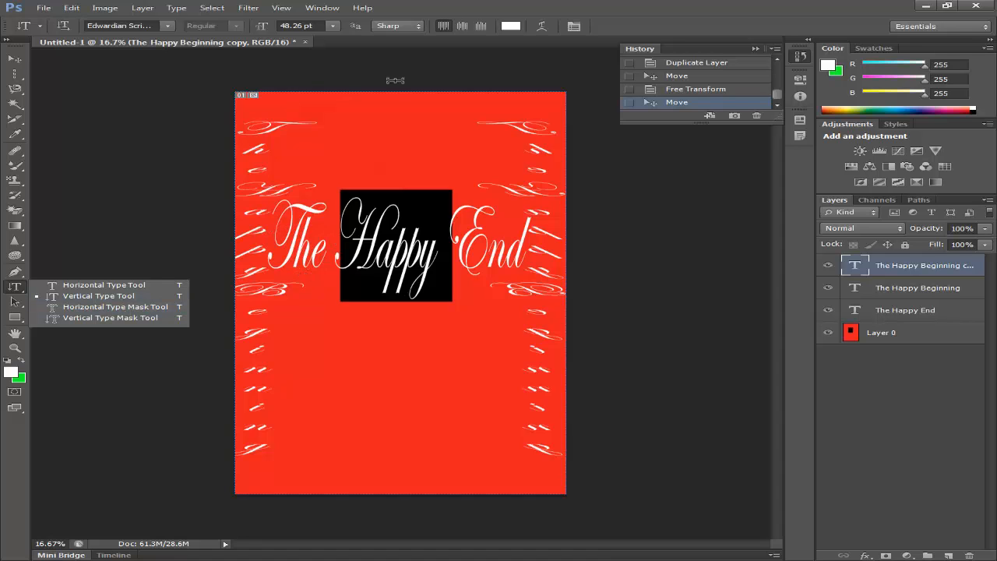
pyautogui.click(530, 2)
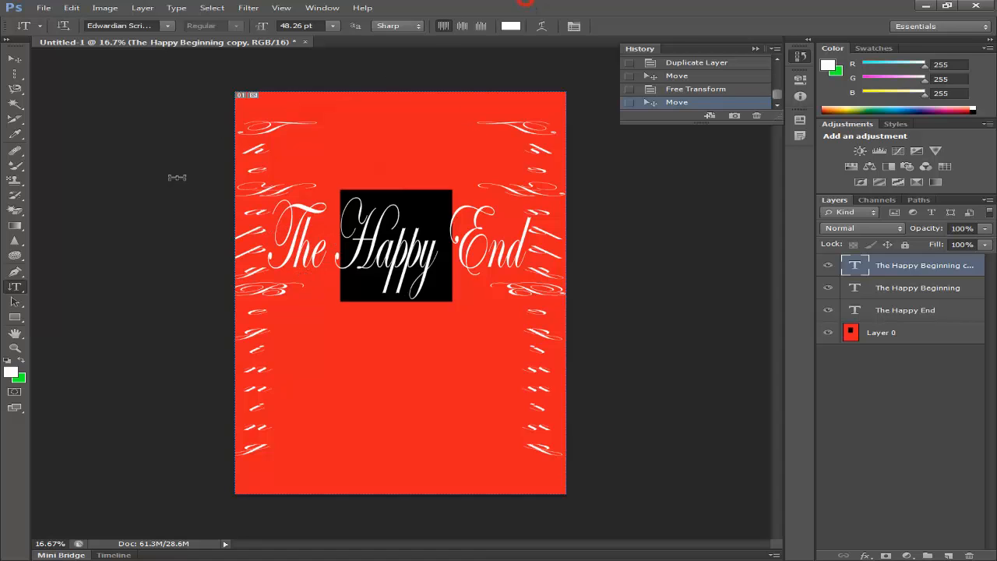
pyautogui.click(15, 302)
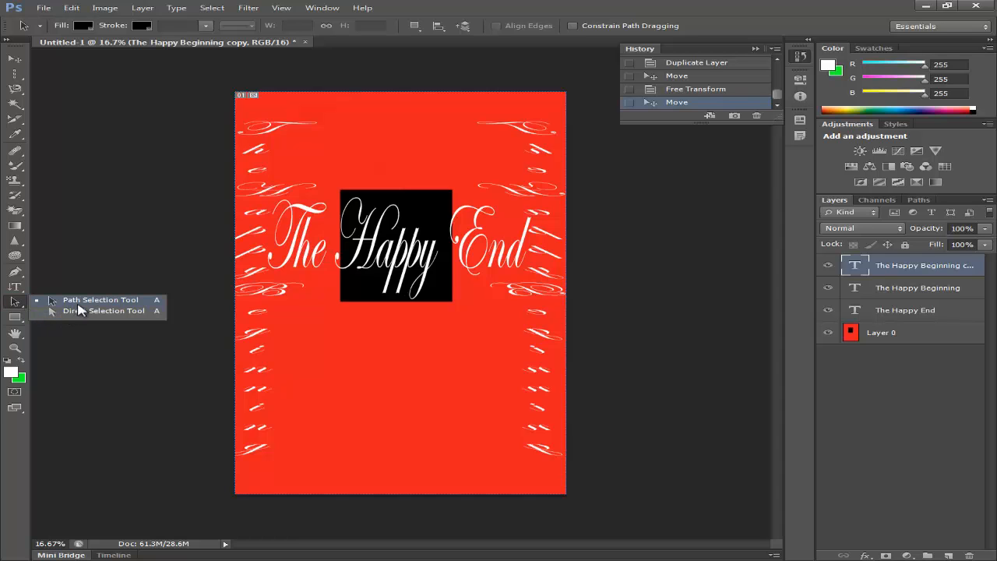
pyautogui.click(78, 303)
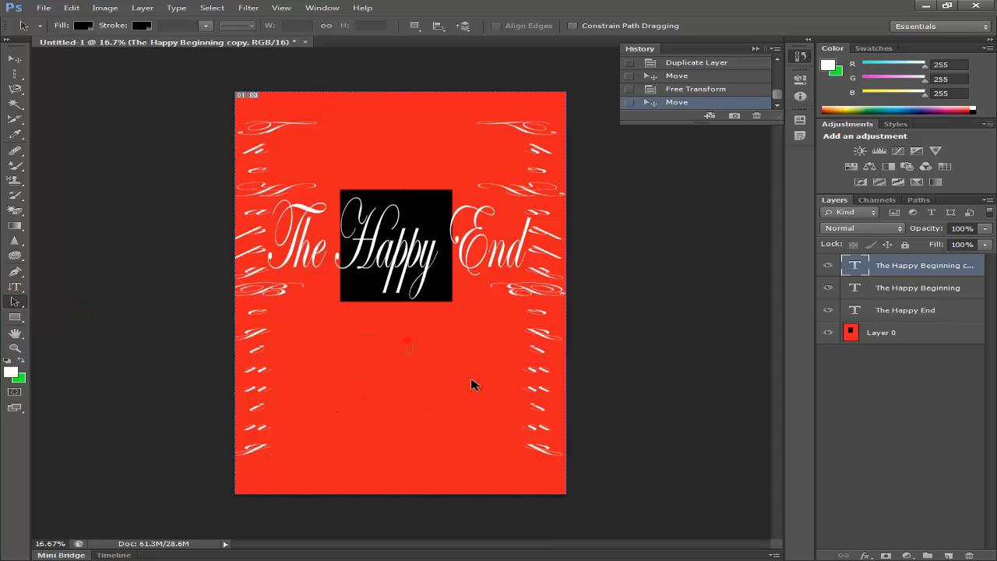
pyautogui.moveTo(318, 377); pyautogui.dragTo(272, 125)
pyautogui.rightClick(14, 301)
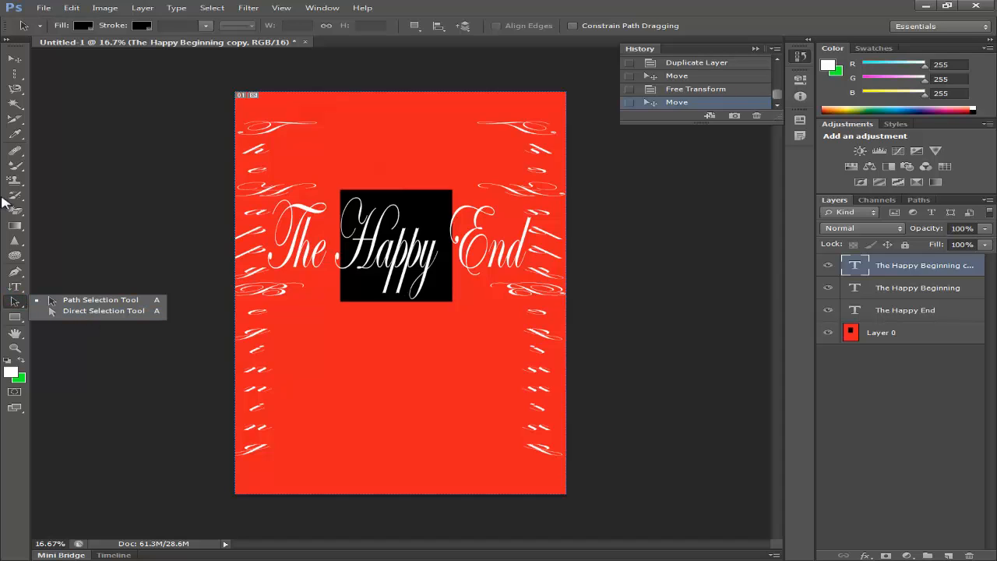
pyautogui.click(80, 312)
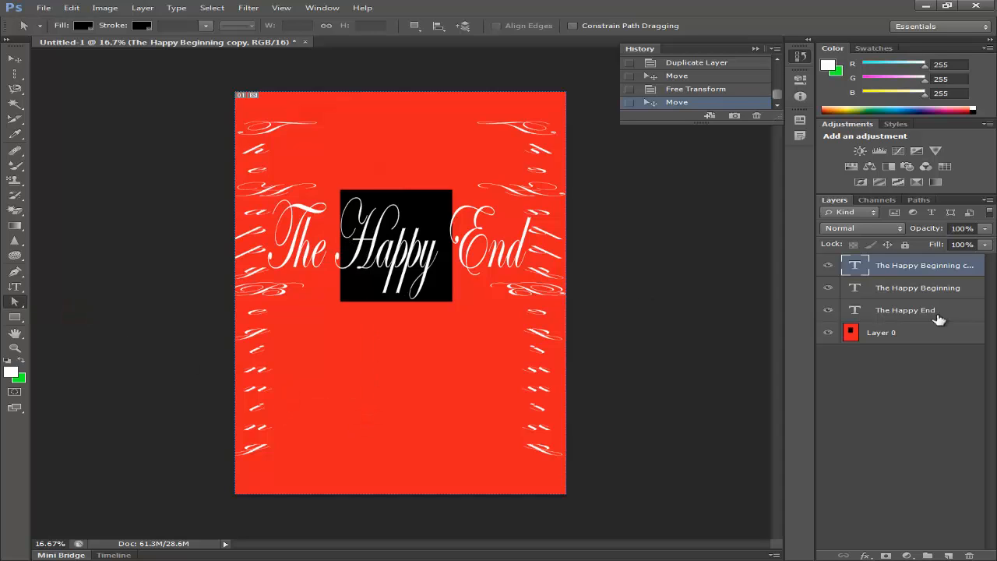
pyautogui.click(889, 335)
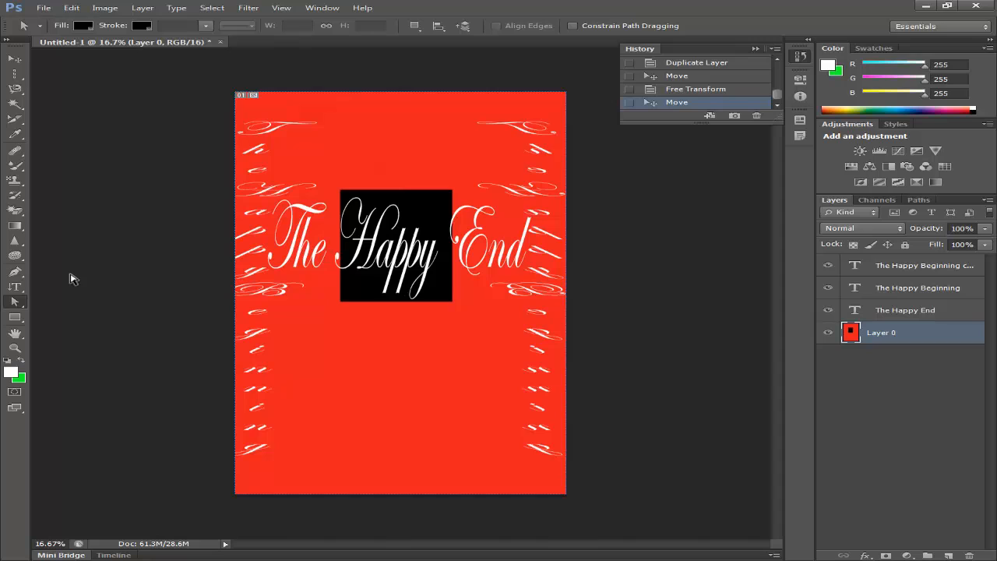
# Preview the Photography, Typography and Painting workspaces in turn, and return to the Essentials workspace.
pyautogui.click(966, 30)
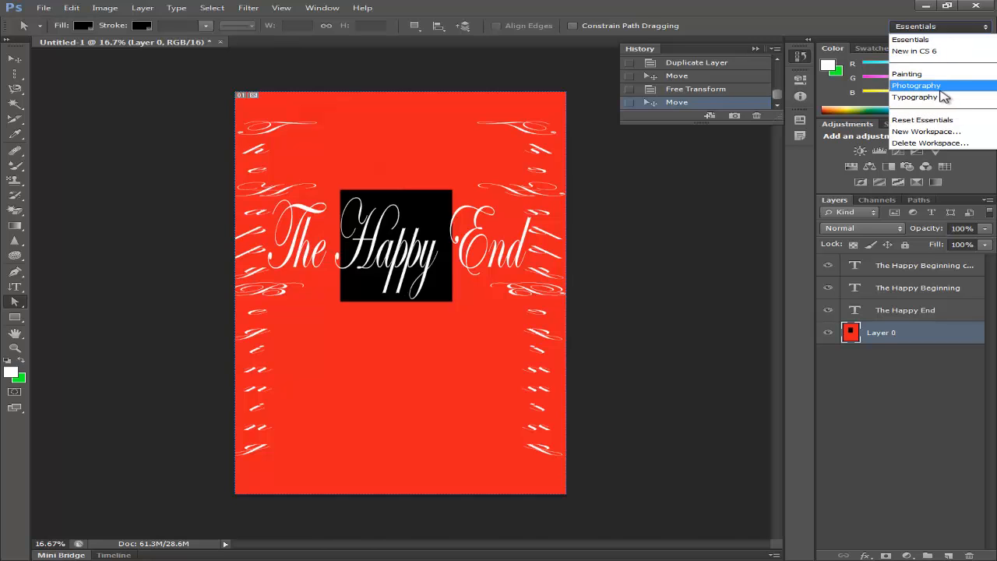
pyautogui.click(941, 89)
pyautogui.click(954, 27)
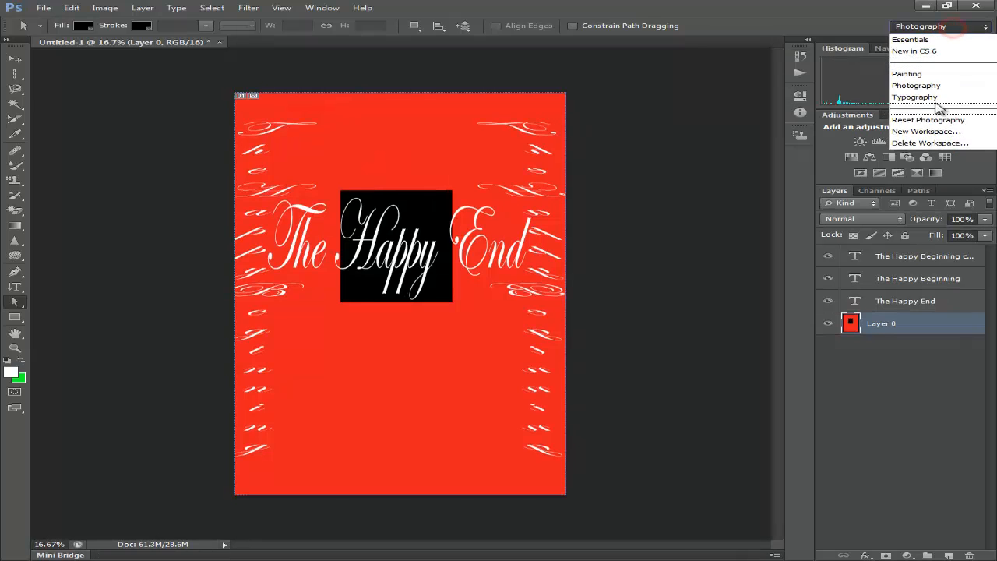
pyautogui.click(938, 100)
pyautogui.click(931, 27)
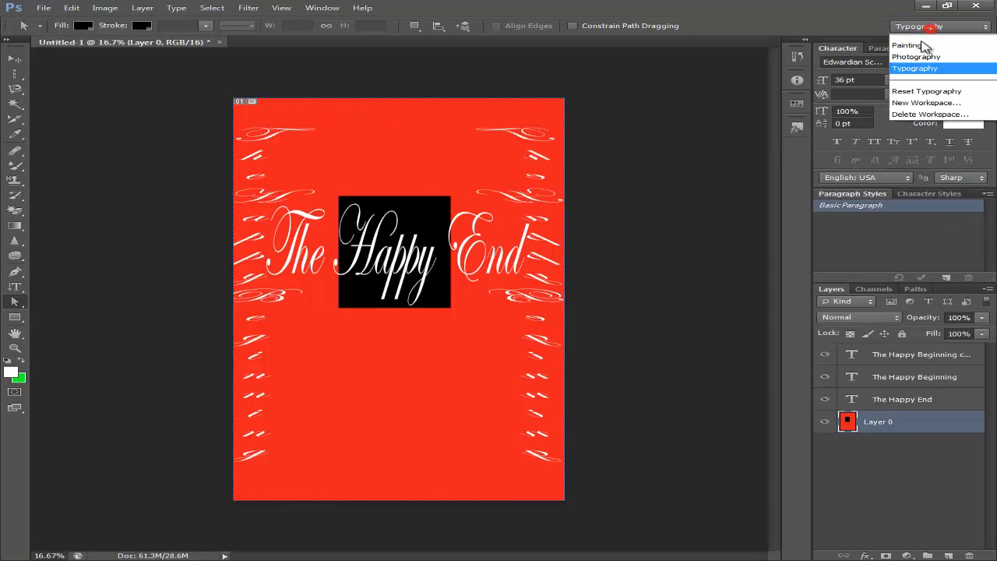
pyautogui.click(908, 66)
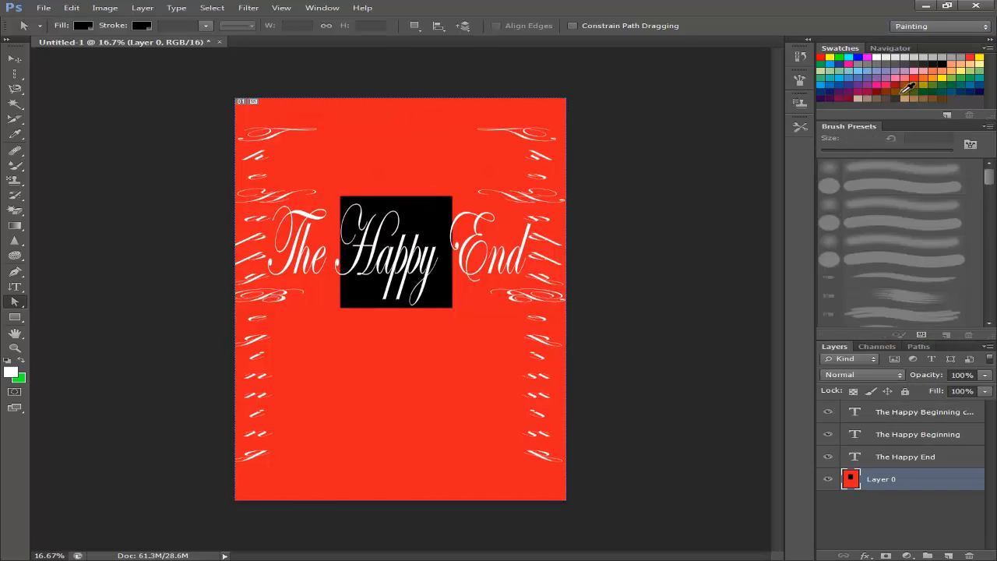
pyautogui.click(912, 26)
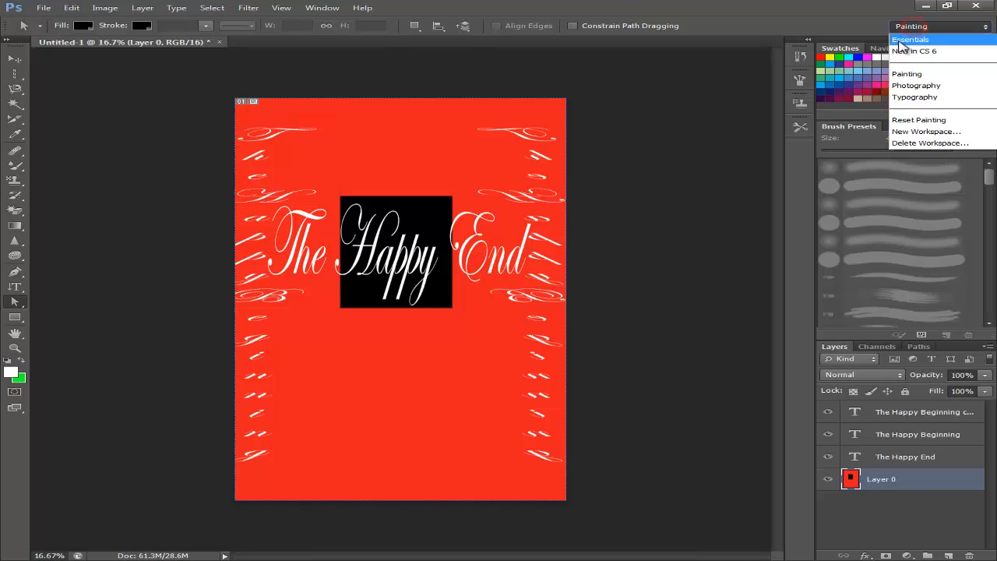
pyautogui.click(901, 40)
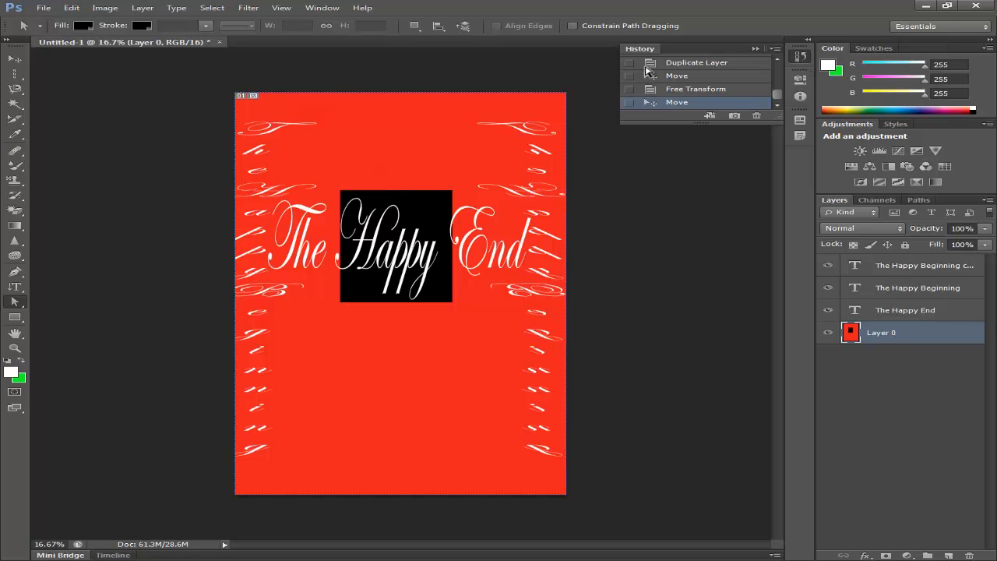
# Collapse the expanded History panel to clear the area beside the canvas.
pyautogui.click(798, 58)
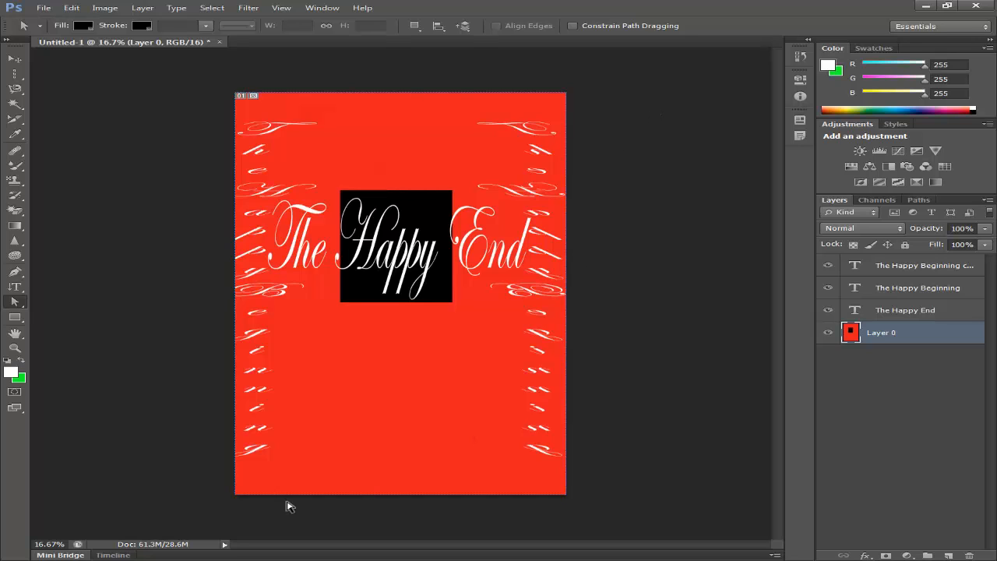
# Draw a white rectangle shape about 648 by 858 px on the red canvas below the black square with the Rectangle tool.
pyautogui.click(5, 311)
pyautogui.click(8, 316)
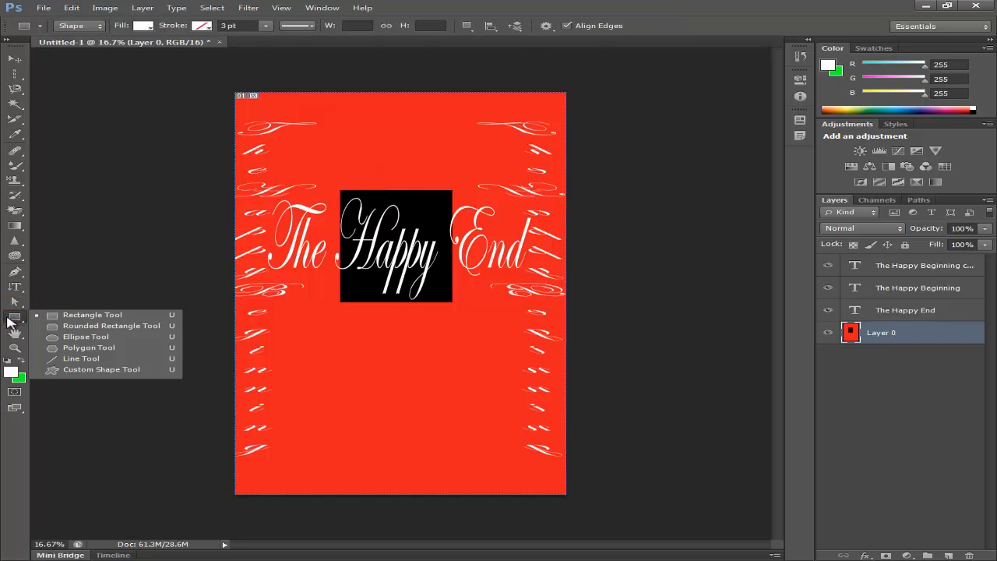
pyautogui.click(82, 315)
pyautogui.moveTo(366, 359); pyautogui.dragTo(449, 440)
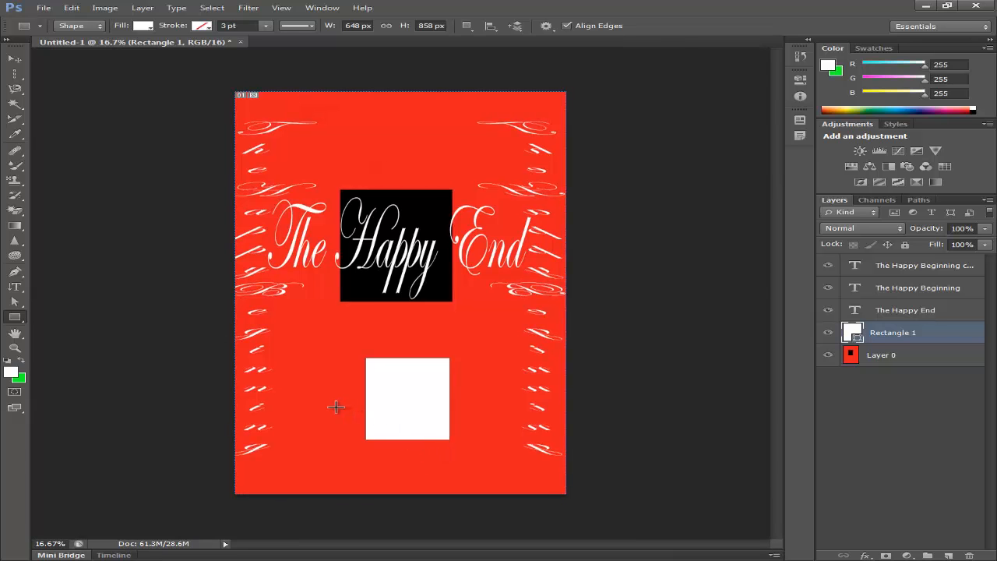
# Set the foreground colour to magenta with RGB values 252, 0, 255.
pyautogui.click(12, 374)
pyautogui.click(508, 178)
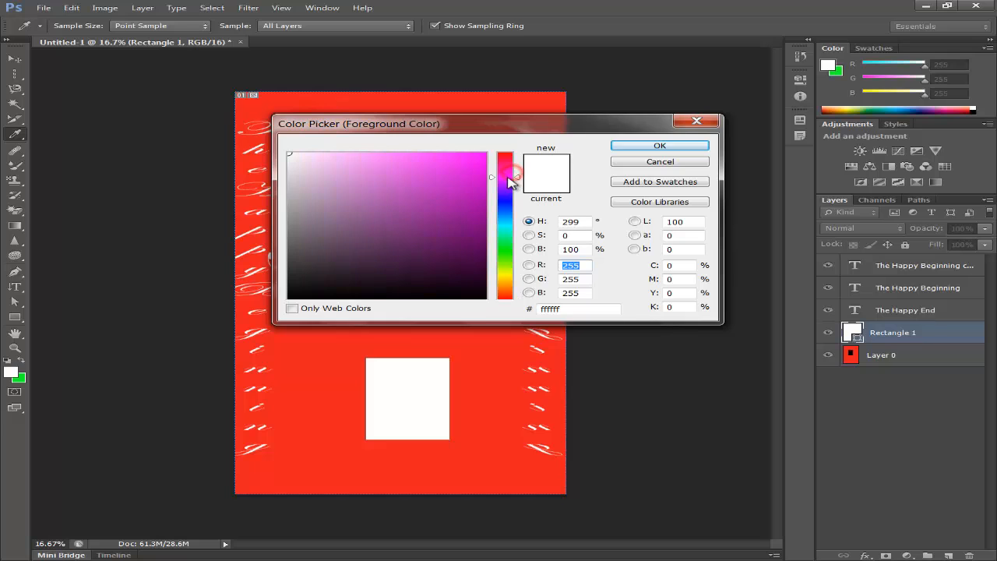
pyautogui.click(484, 154)
pyautogui.click(635, 147)
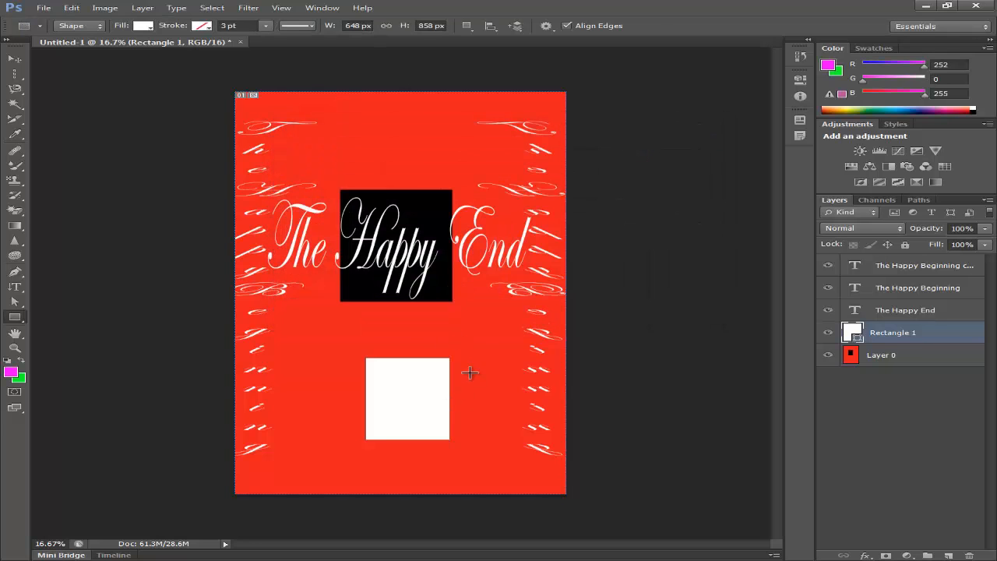
# Draw smaller rectangles right (about 288 by 408 px) and left (about 294 by 372 px) of the large one, swapping foreground and background colours in between.
pyautogui.moveTo(469, 373); pyautogui.dragTo(507, 412)
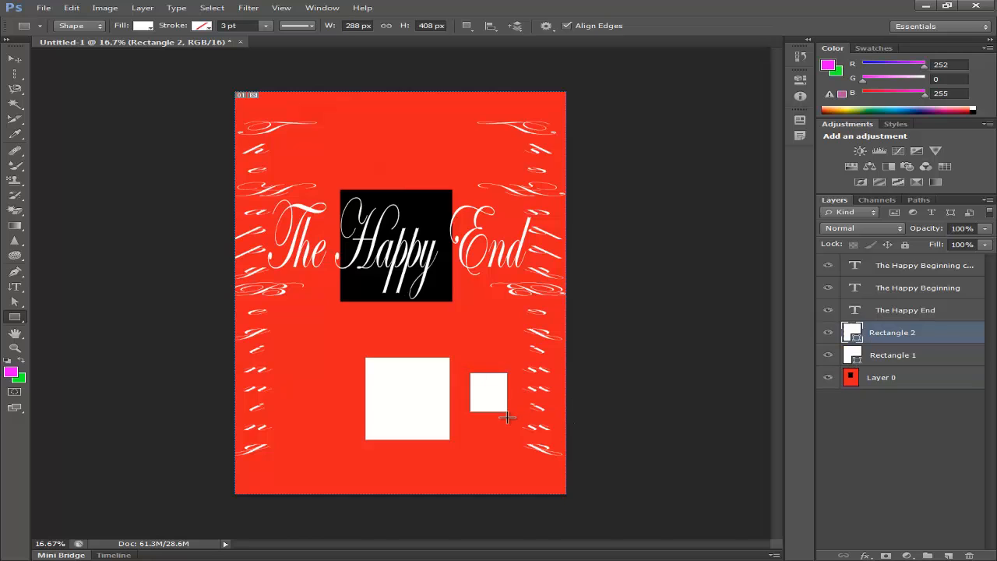
pyautogui.click(21, 360)
pyautogui.moveTo(290, 378); pyautogui.dragTo(329, 412)
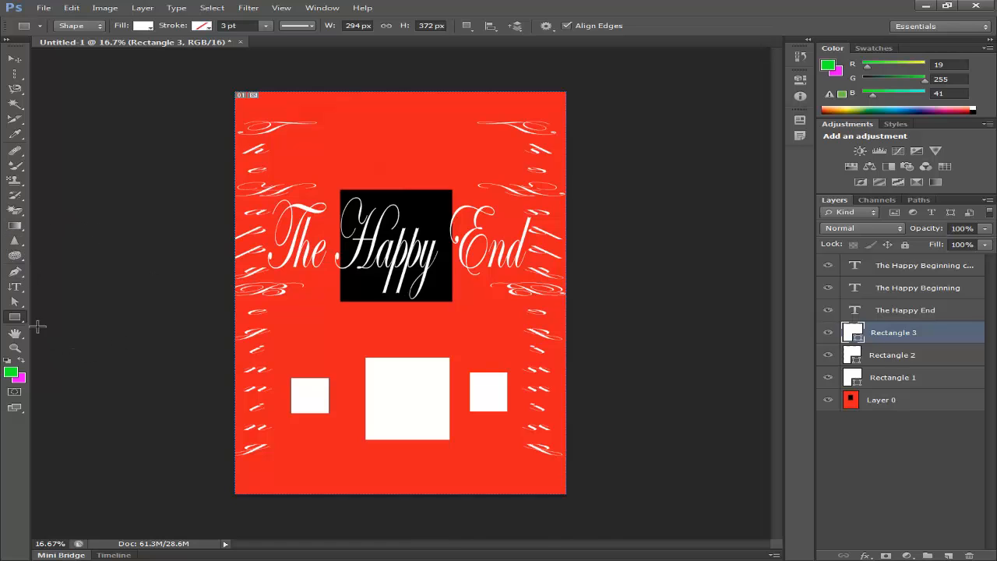
# Rasterize the small rectangle left of the large one and fill it with the green foreground colour using the Paint Bucket tool.
pyautogui.click(20, 224)
pyautogui.rightClick(21, 226)
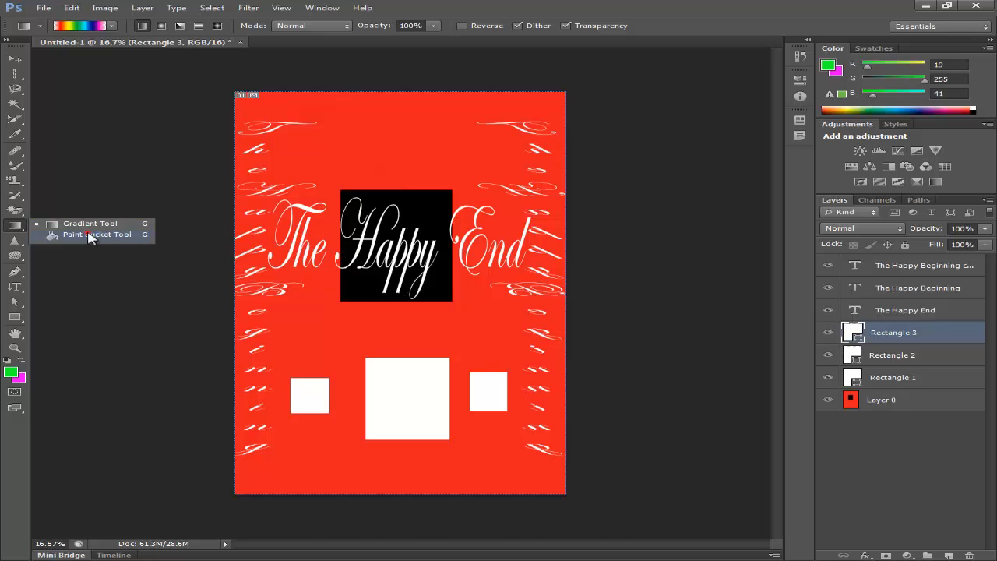
pyautogui.click(88, 235)
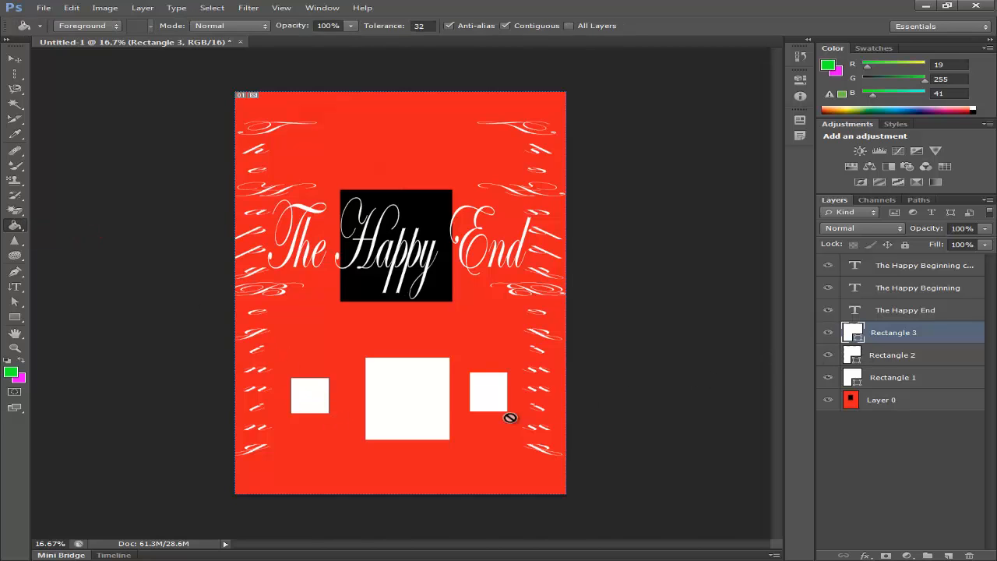
pyautogui.click(308, 397)
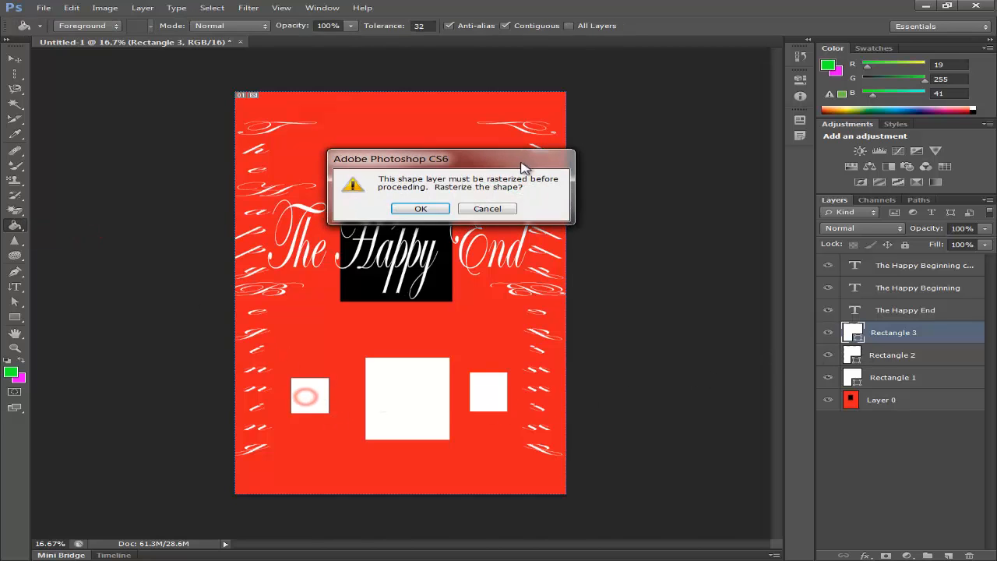
pyautogui.click(420, 209)
pyautogui.click(316, 400)
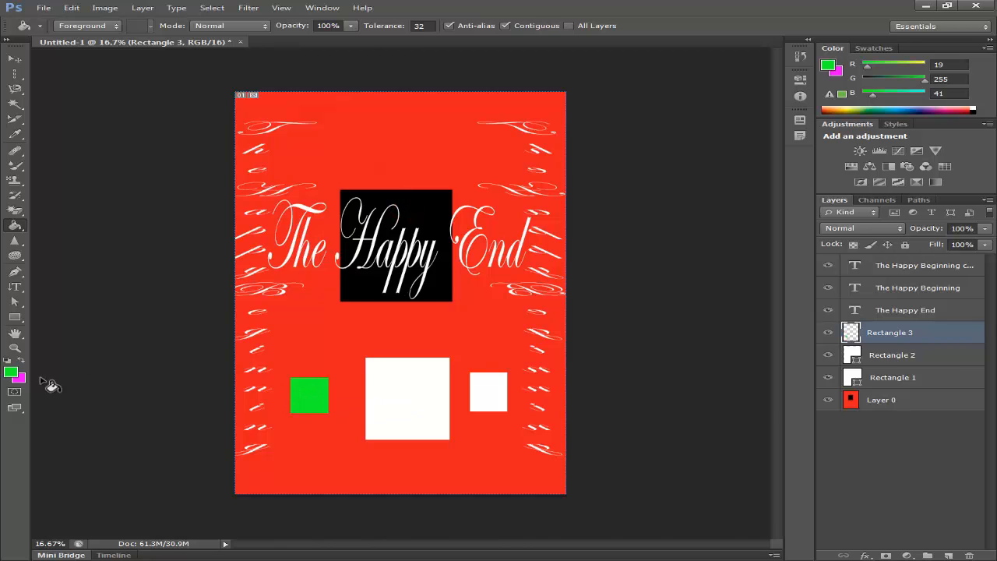
# Swap the foreground colour back to magenta and apply the Paint Bucket to the large white rectangle.
pyautogui.click(22, 362)
pyautogui.click(410, 396)
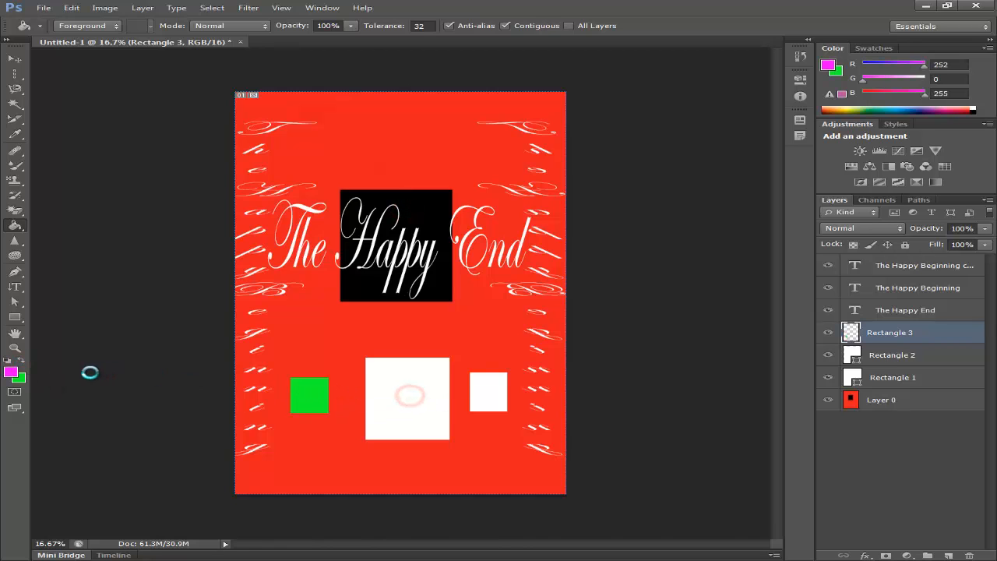